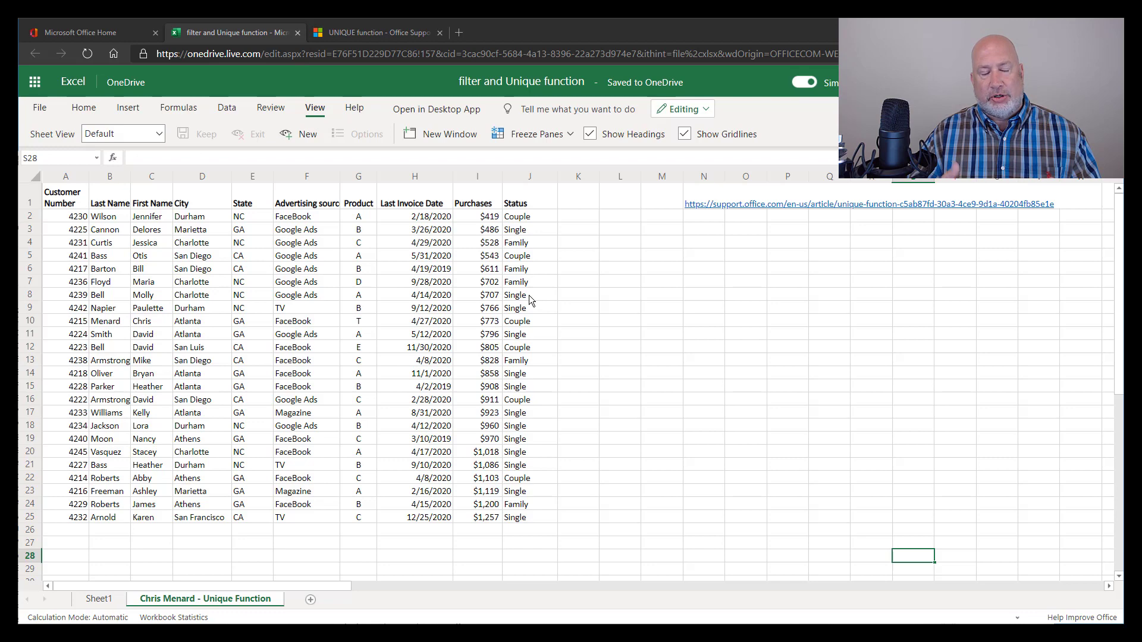
- Review the UNIQUE function support article, including its examples and the availability note
click(388, 32)
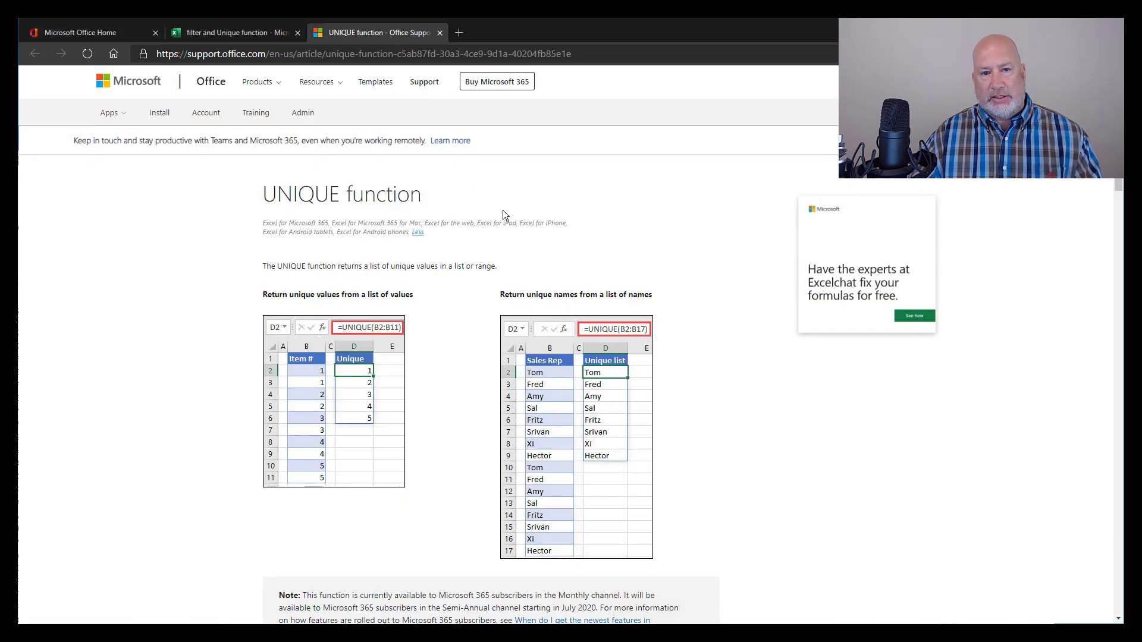
scroll(502, 213, down, 4)
scroll(502, 214, down, 4)
scroll(502, 222, up, 4)
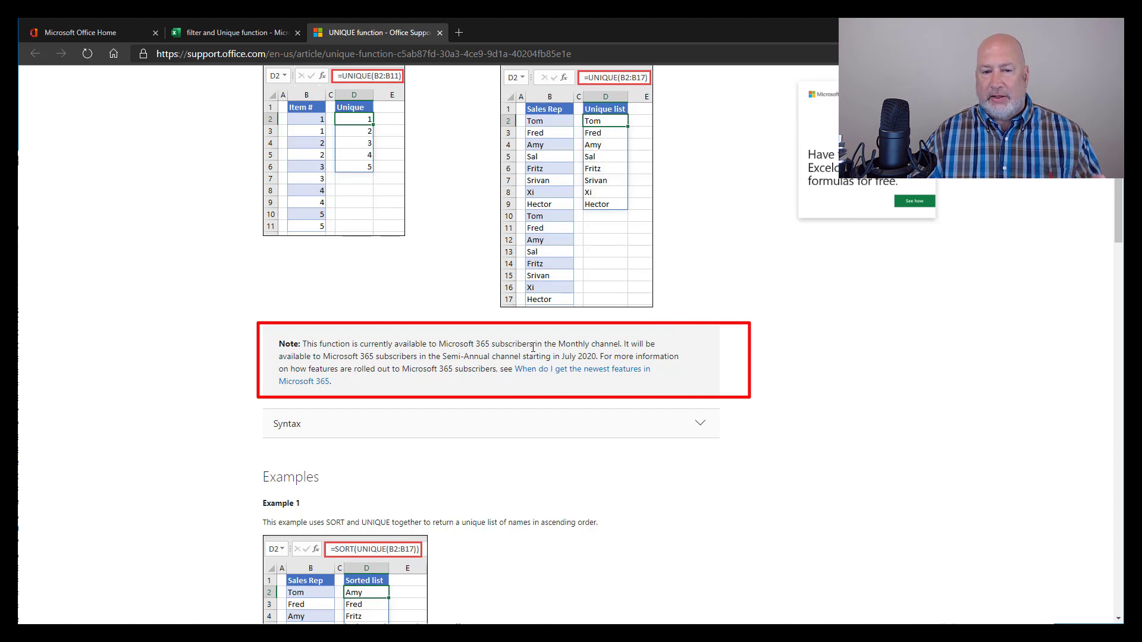
scroll(533, 347, up, 4)
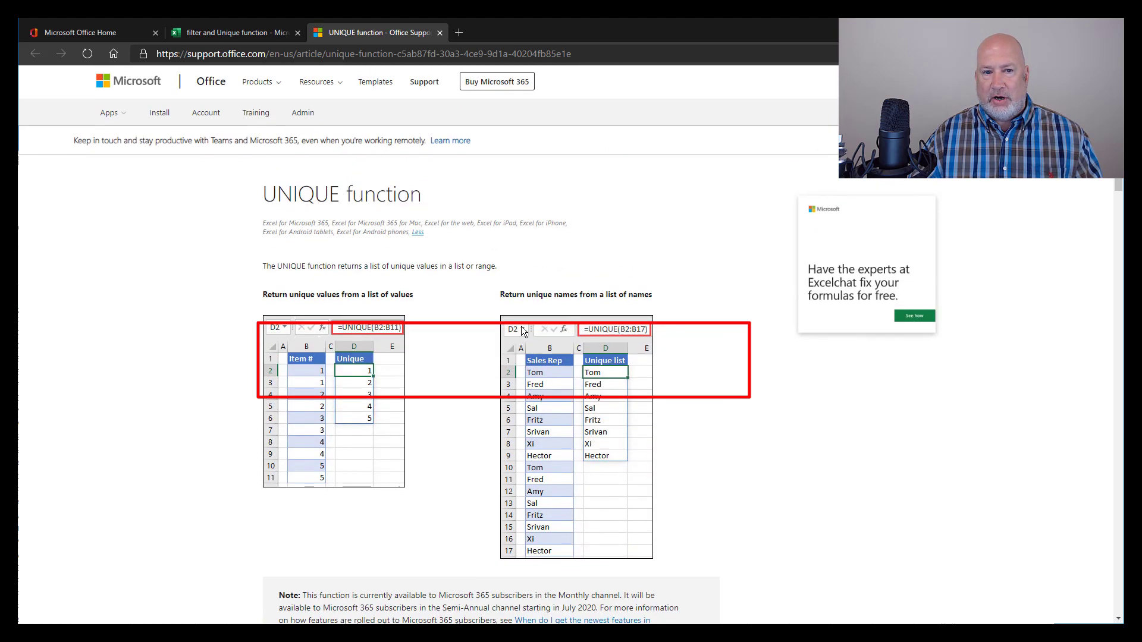
- Return to the workbook and enter =UNIQUE(G2:G25) in K3 to list the distinct products
click(262, 36)
click(583, 231)
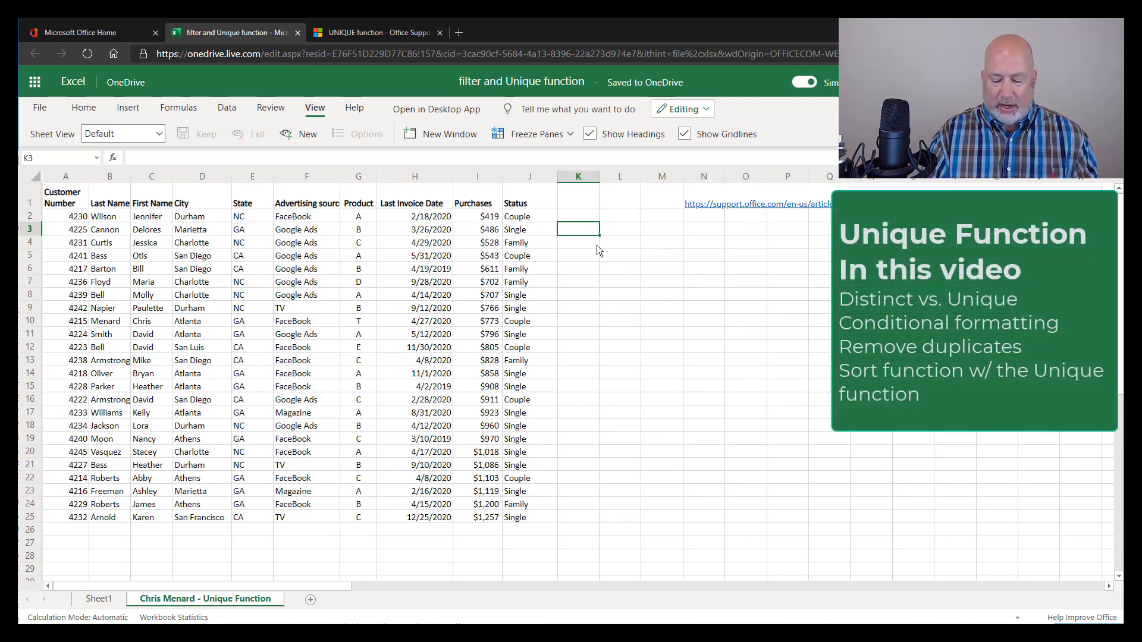
text(=un)
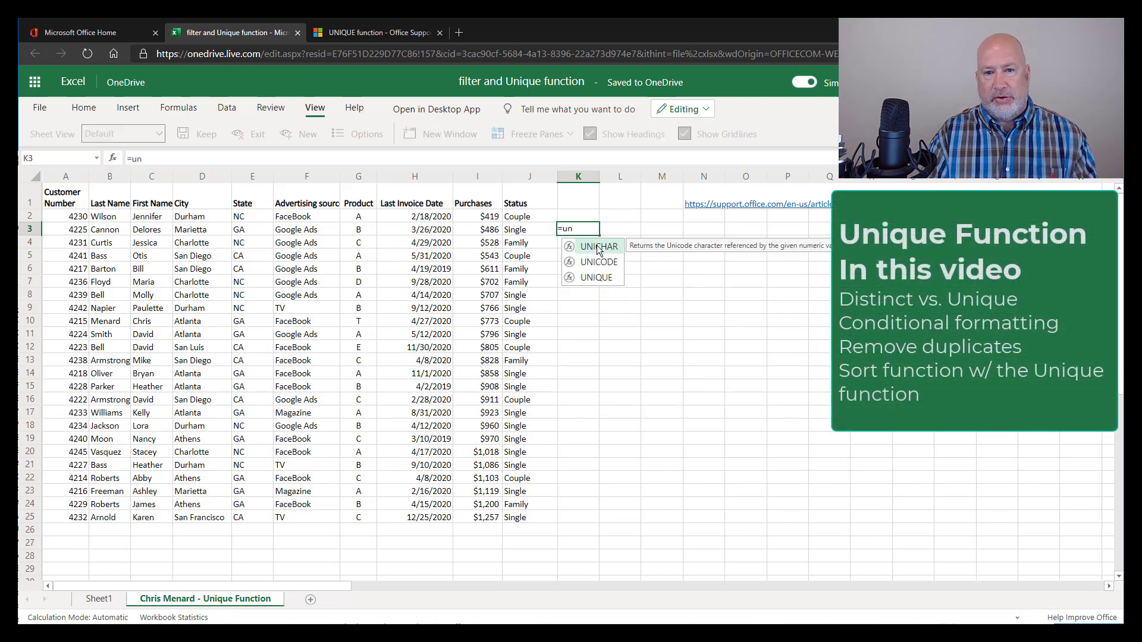
text(iq)
key(Tab)
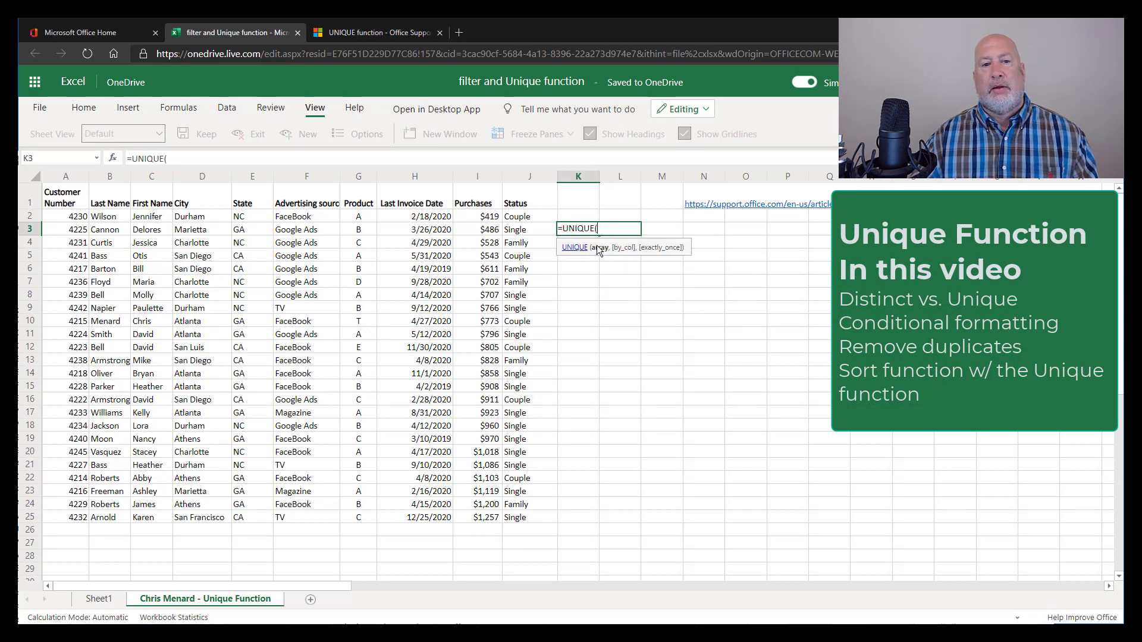
drag(358, 217, 370, 520)
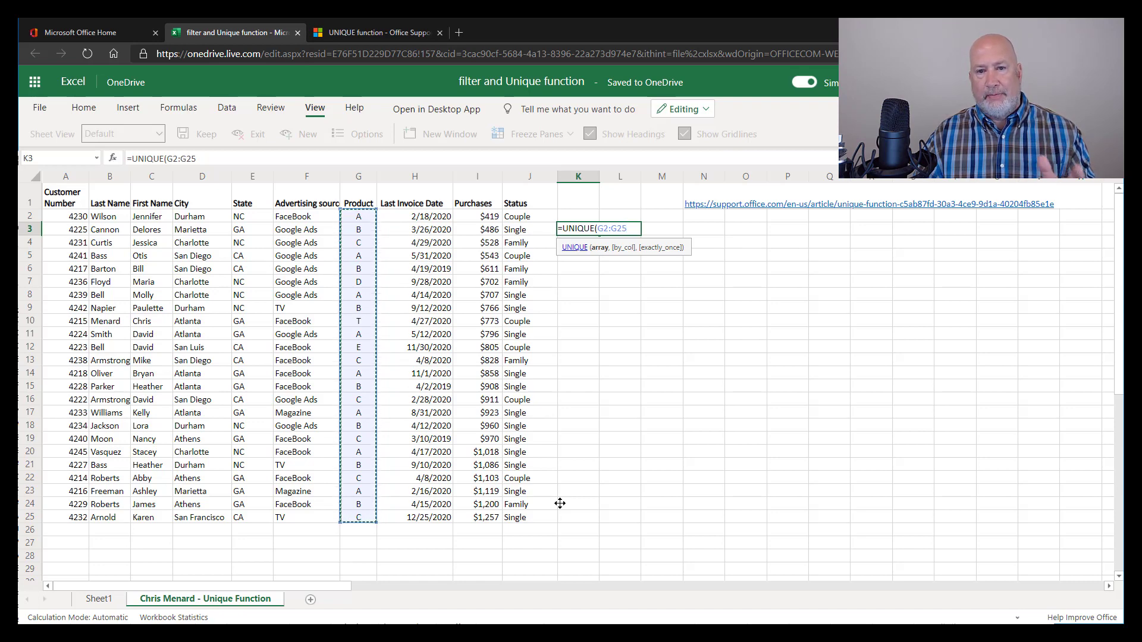
key(Return)
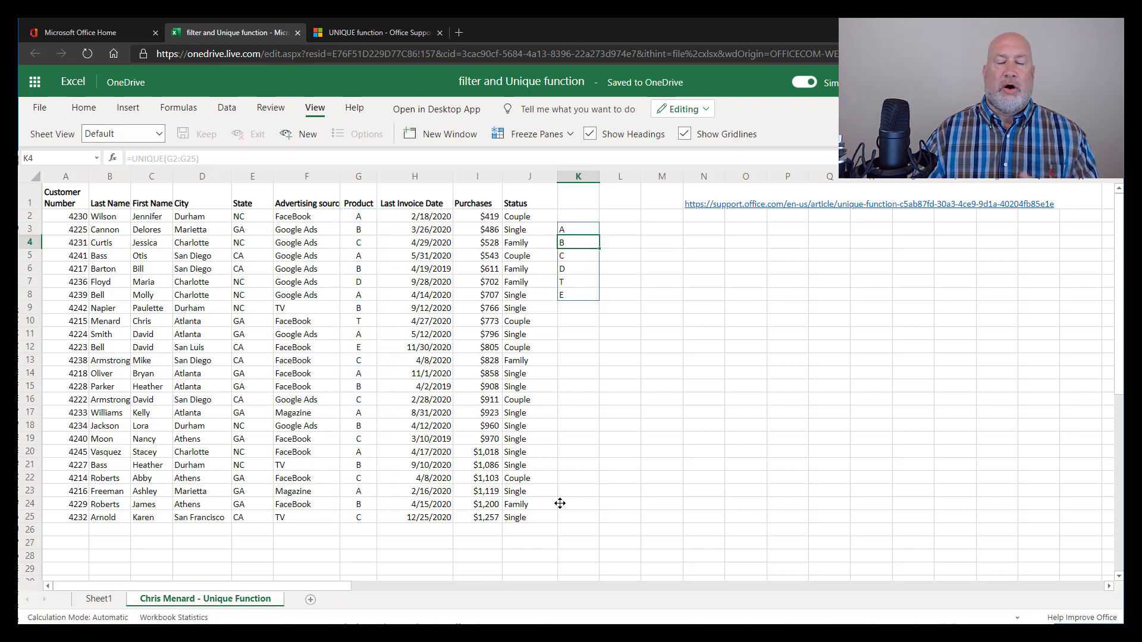
- Inspect the spilled formula in K3 and K4, clear K3, and undo the clearing
key(Up)
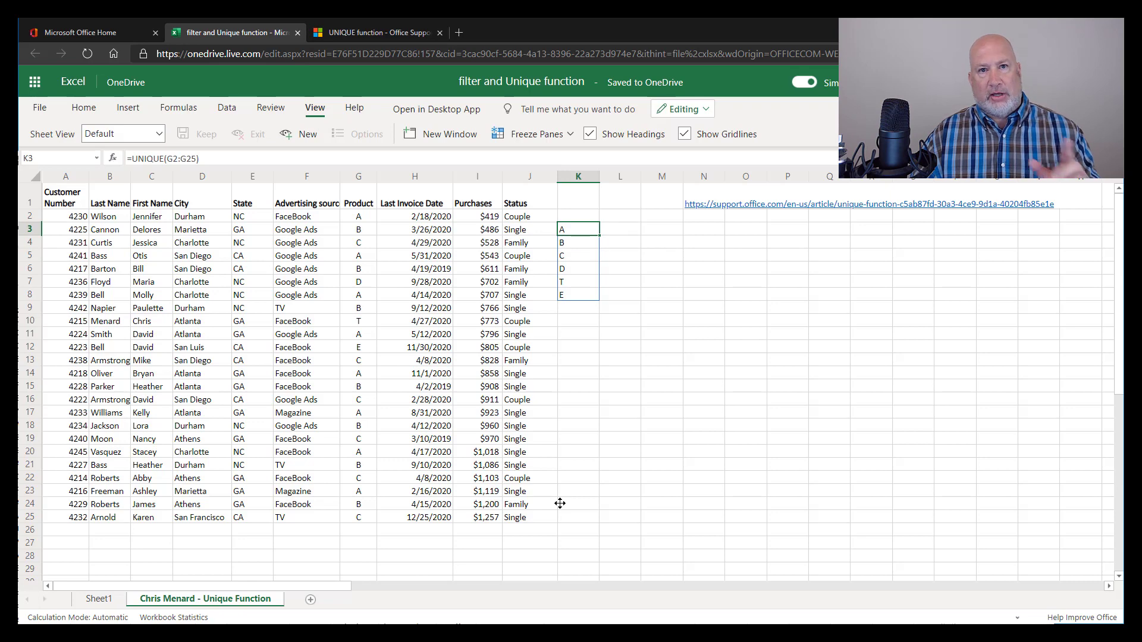
key(Down)
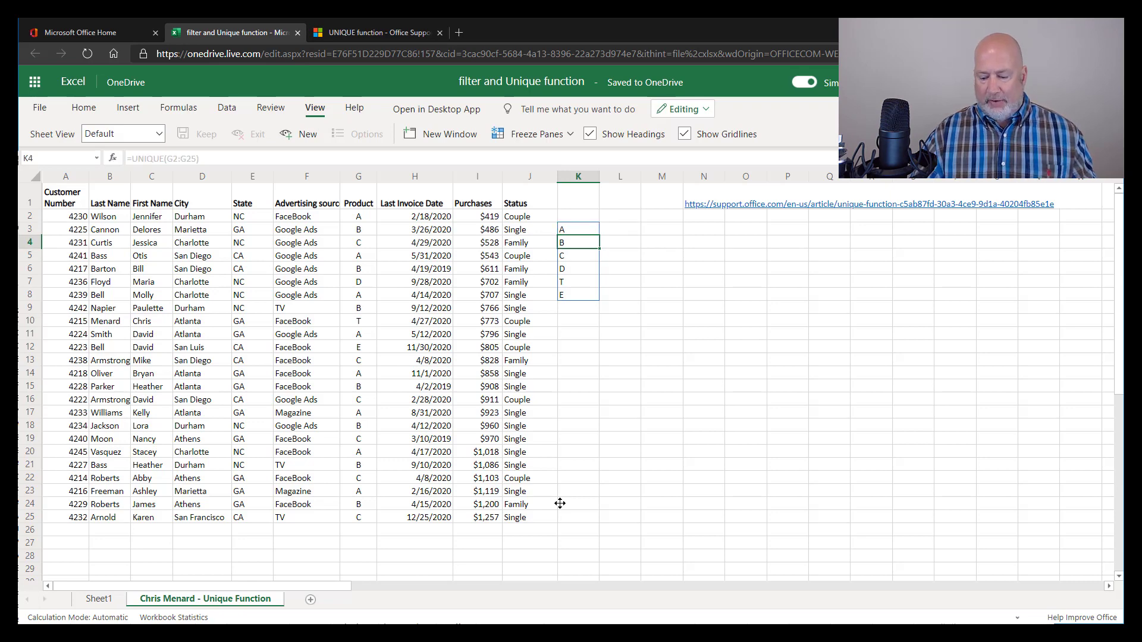
key(Up)
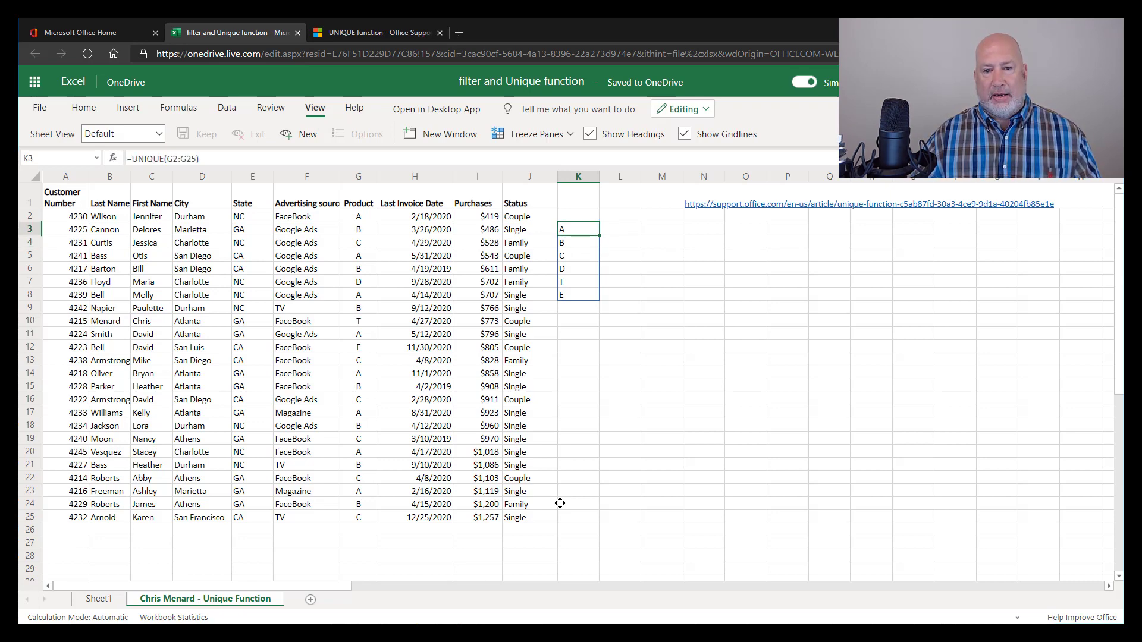
key(Delete)
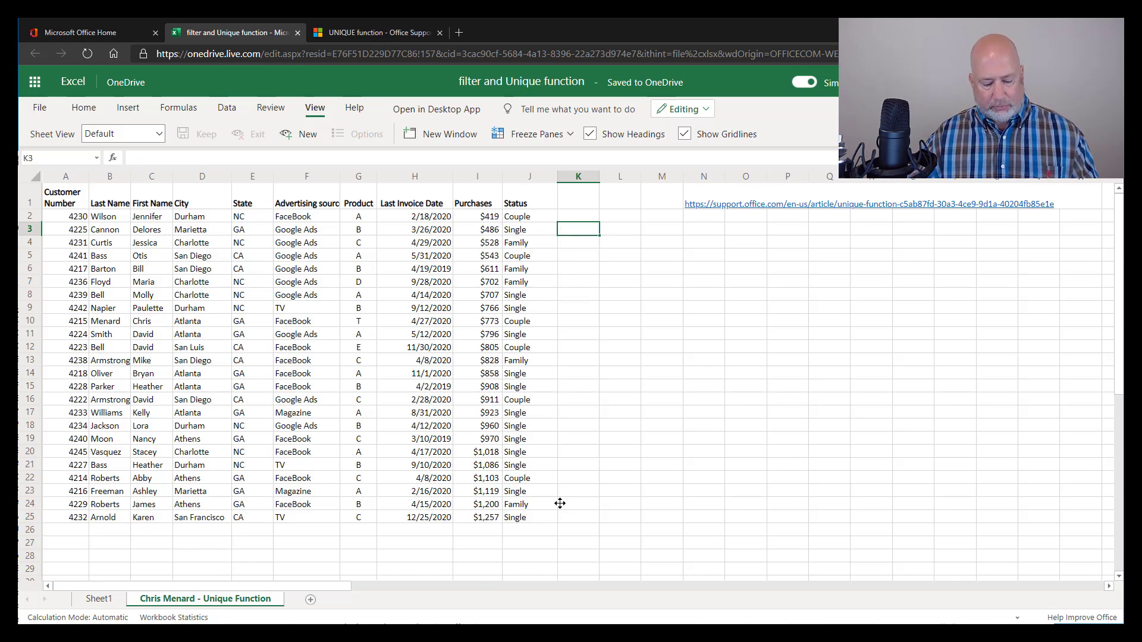
key(ctrl+z)
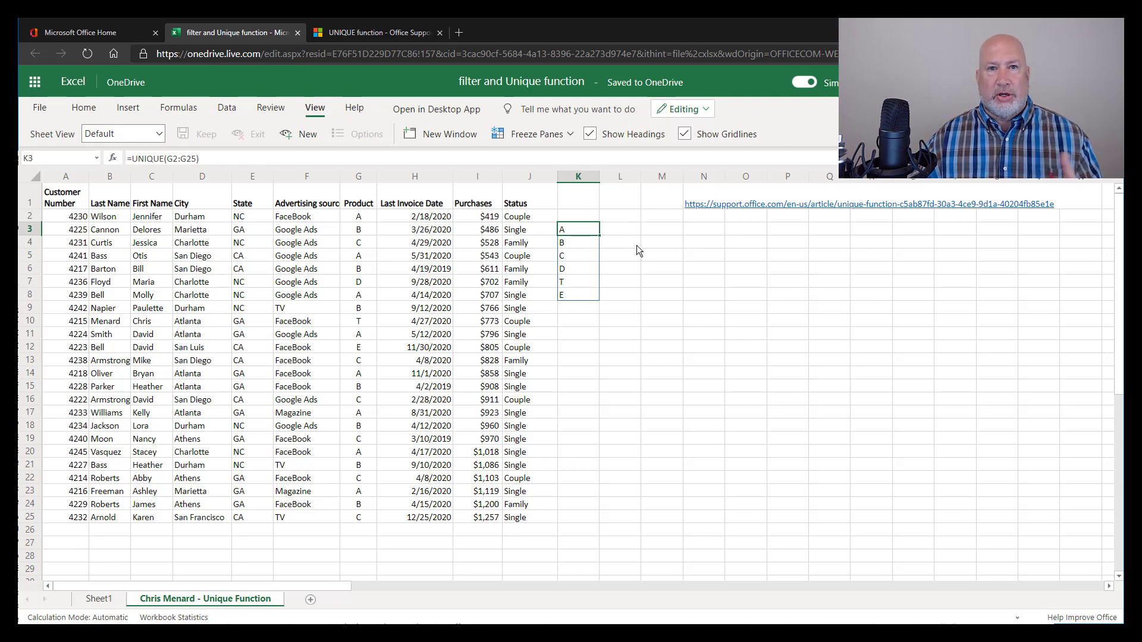
- Re-enter the range G2:G25 as the array argument of the UNIQUE formula in K3
double_click(583, 229)
key(BackSpace)
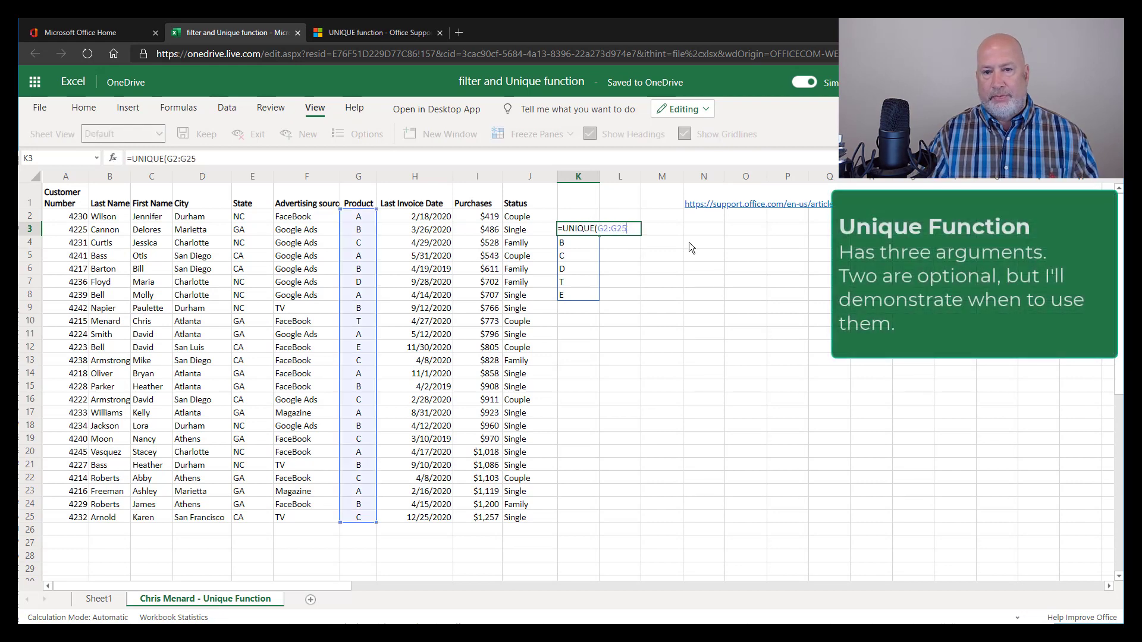
key(BackSpace)
key(BackSpace)
key(BackSpace)
key(BackSpace)
key(BackSpace)
key(BackSpace)
text(g)
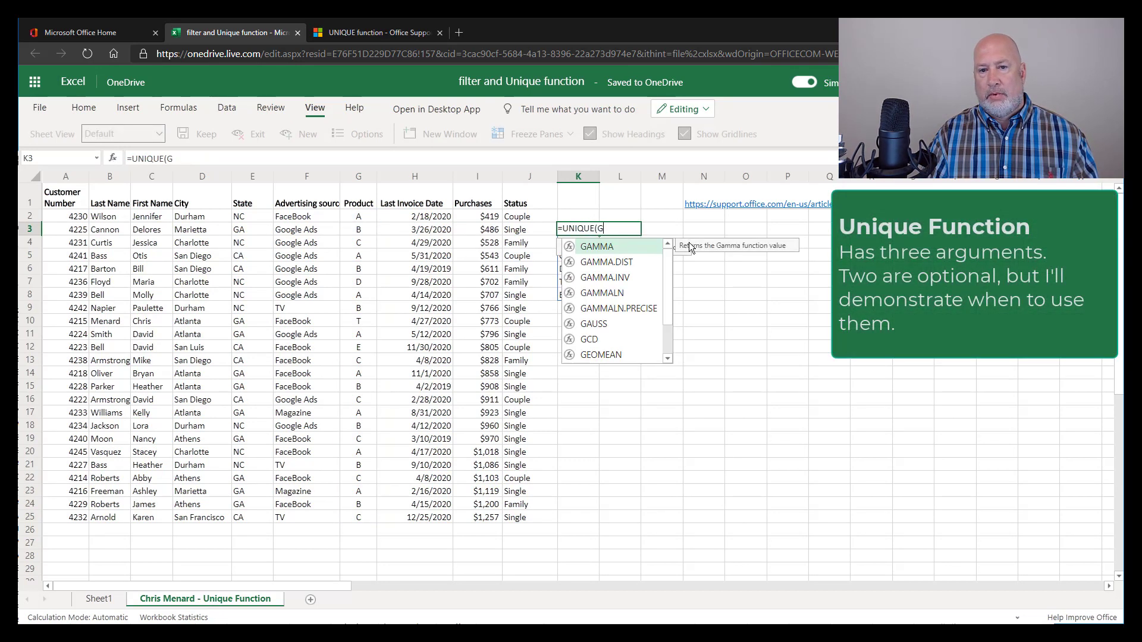
text(2:g)
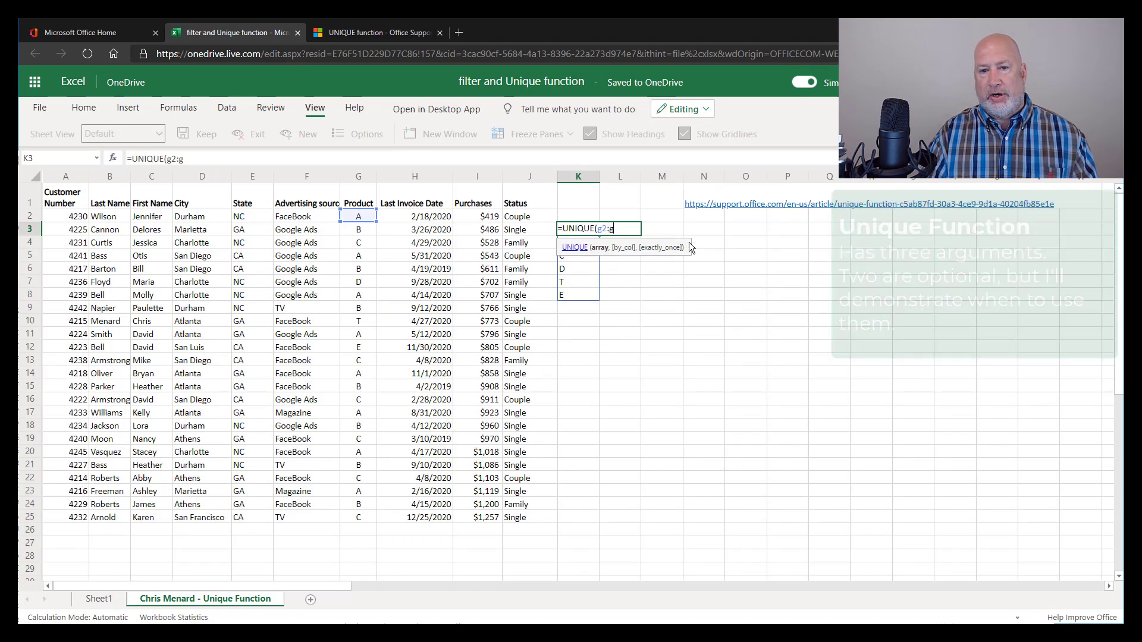
text(25)
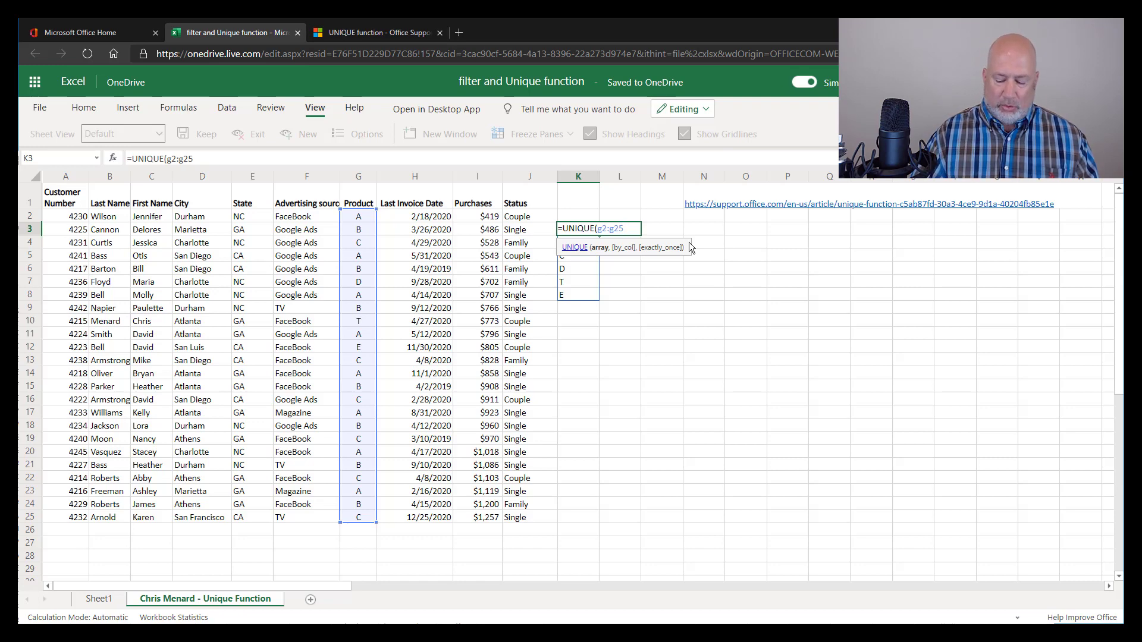
key(ctrl+Return)
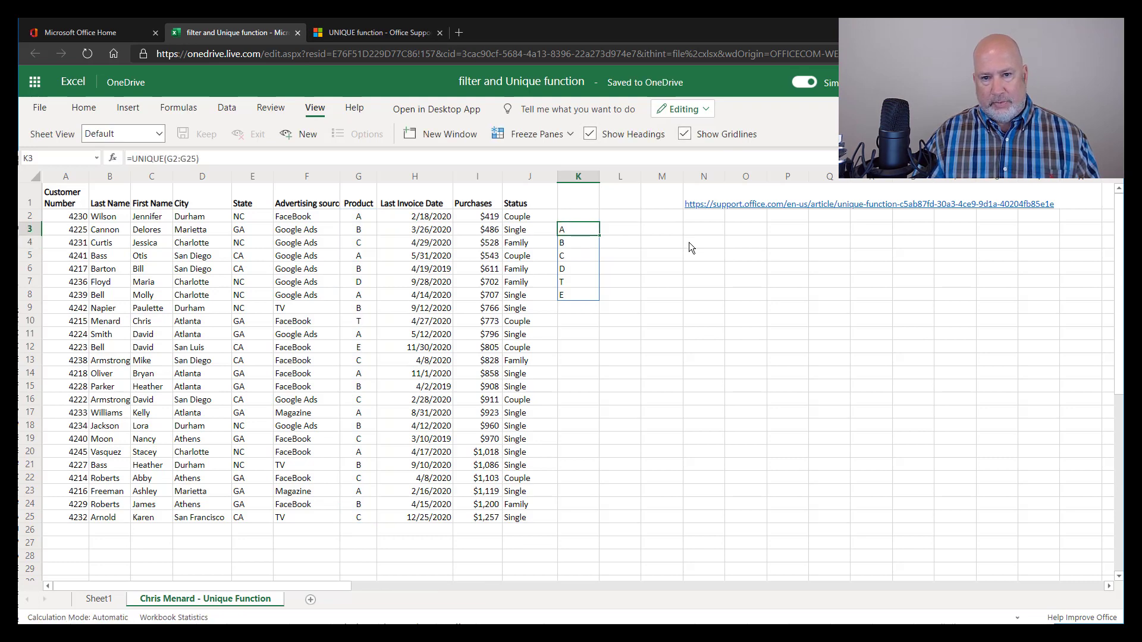
- Enter =UNIQUE(G2:G25,,TRUE) in L3 to list only the products that occur exactly once
key(Right)
text(=)
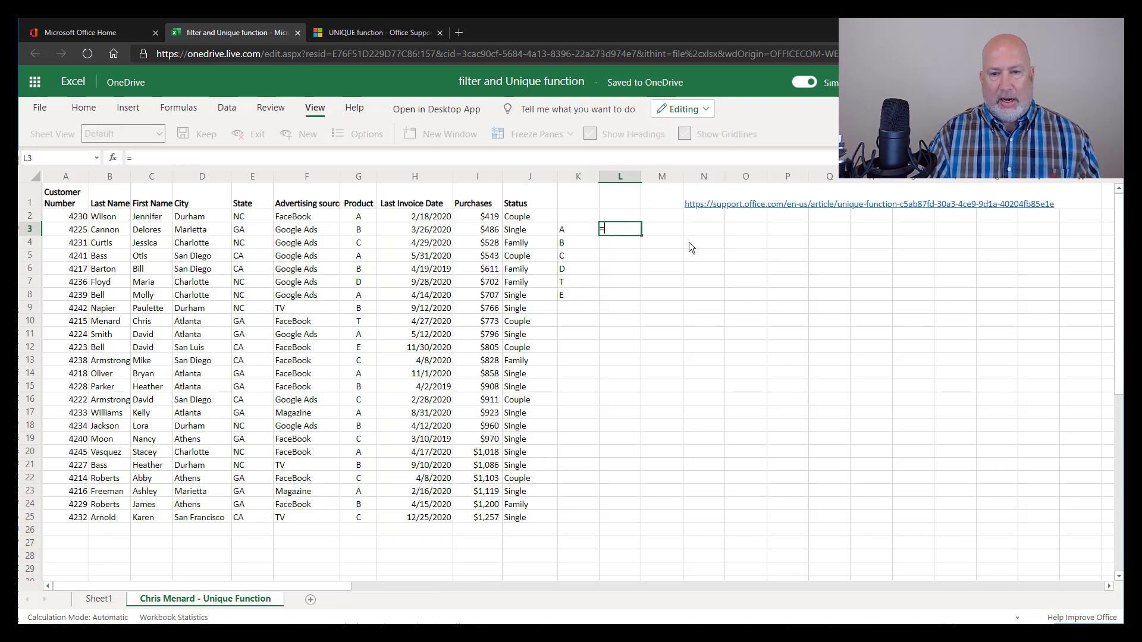
text(uniq)
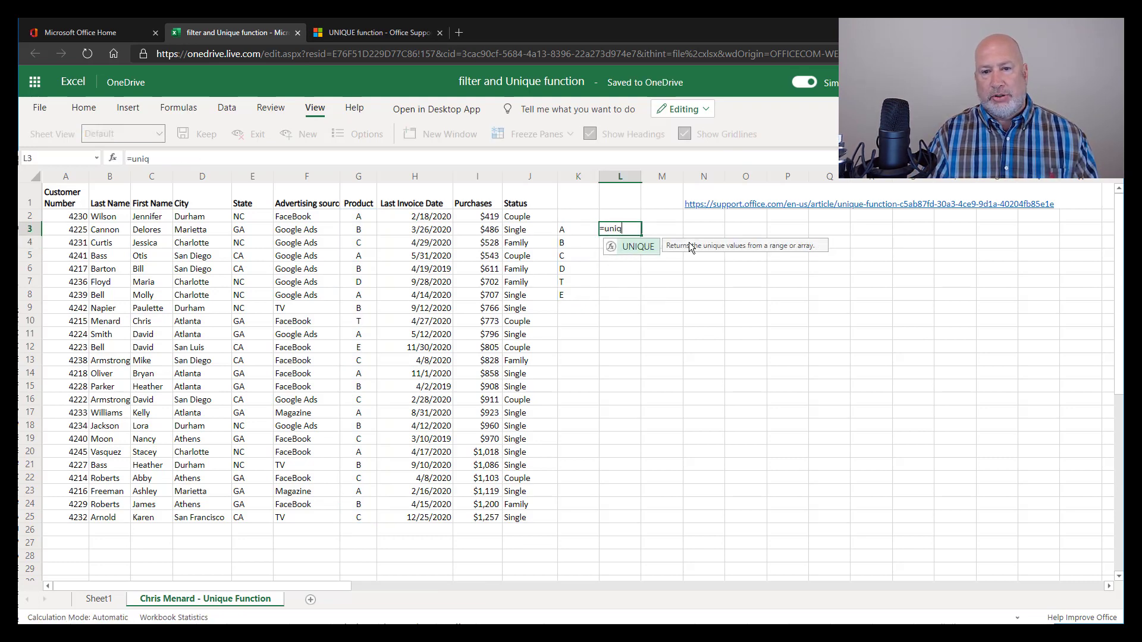
key(Tab)
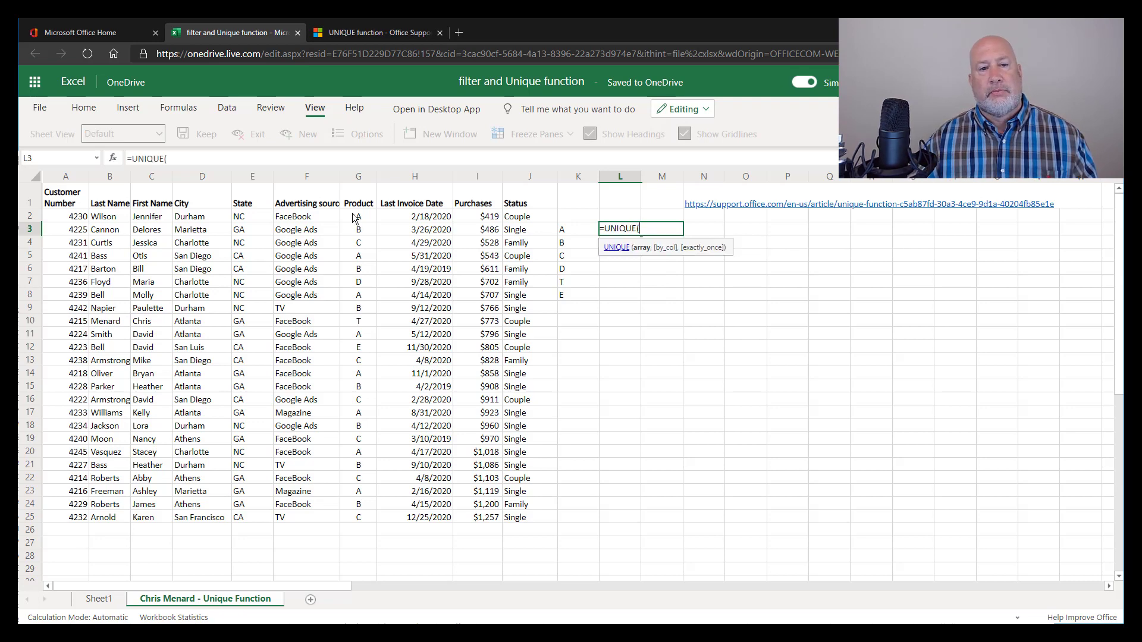
drag(356, 217, 358, 282)
drag(355, 335, 357, 517)
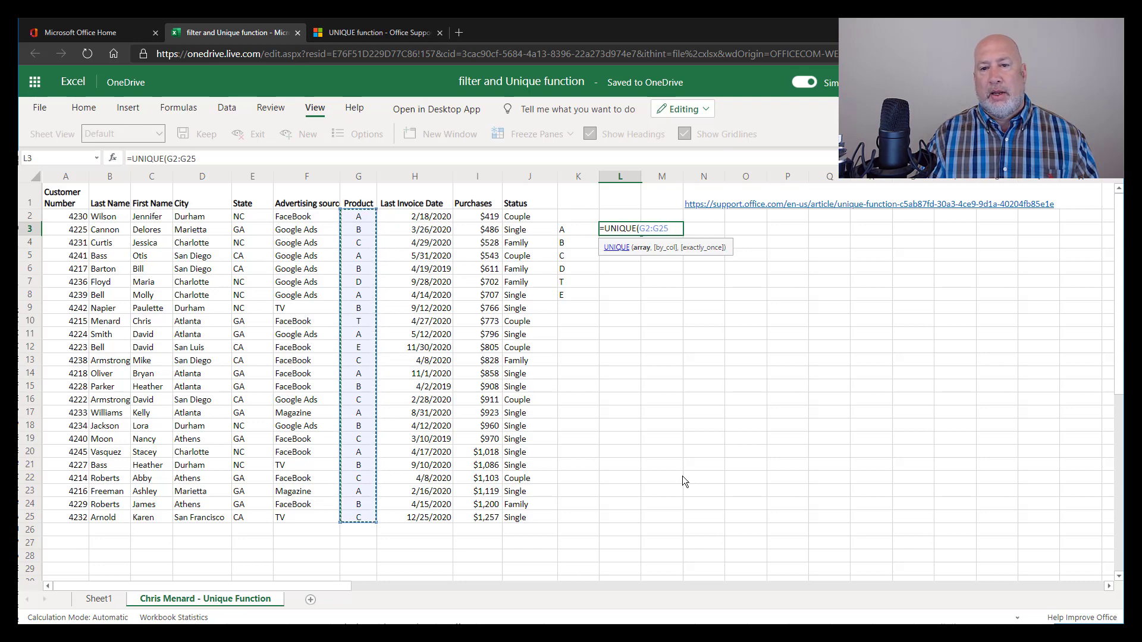
text(,)
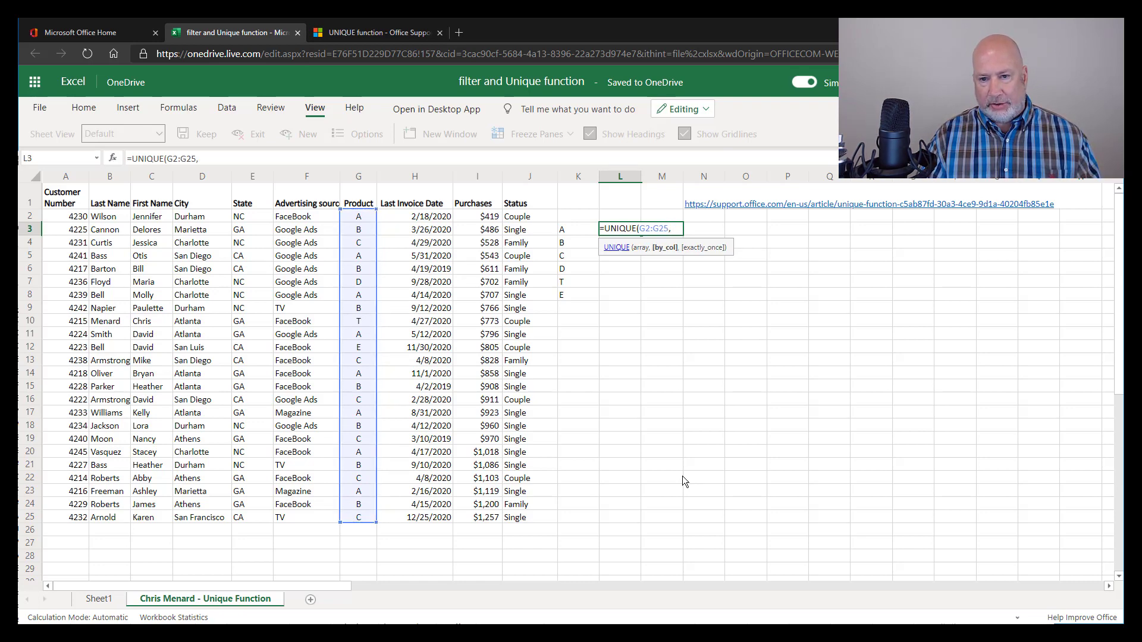
text(,)
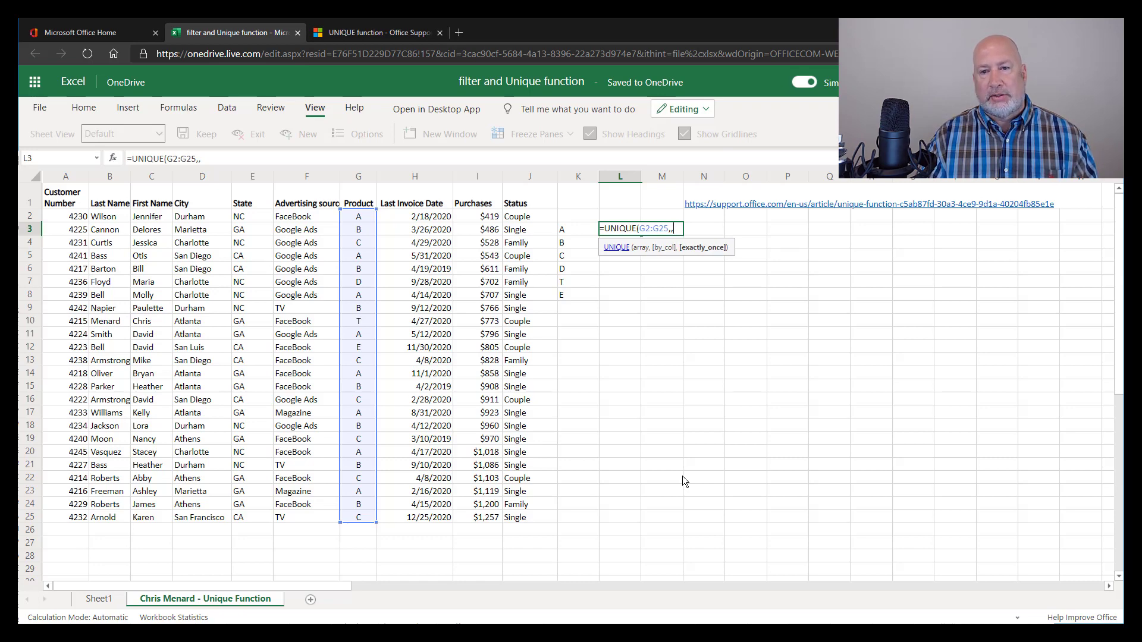
text(TRUE)
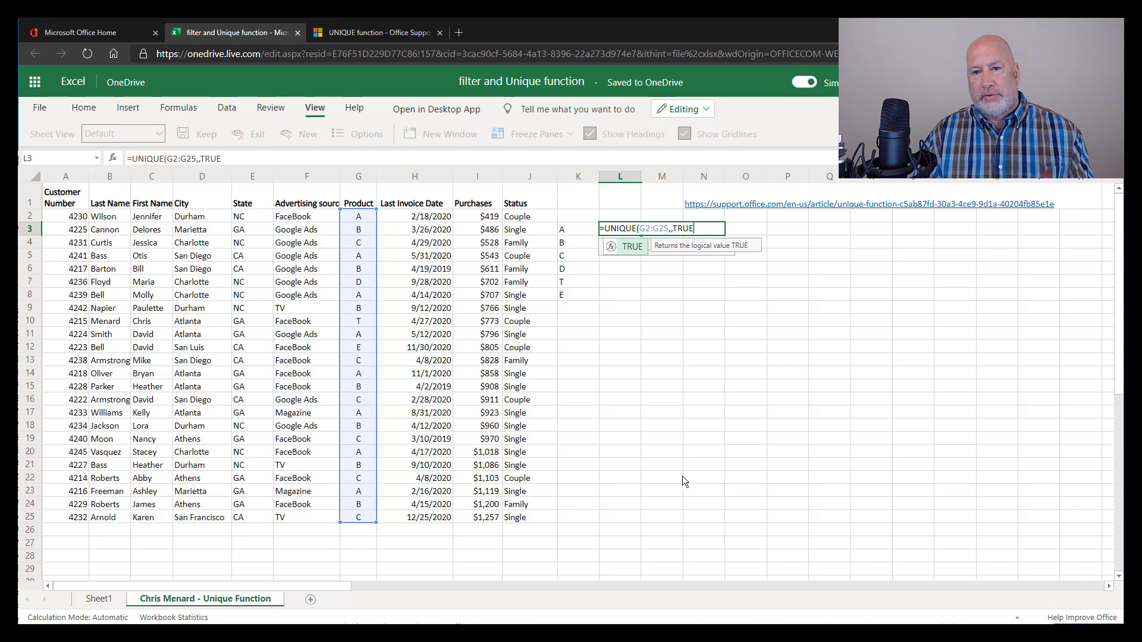
key(ctrl+Return)
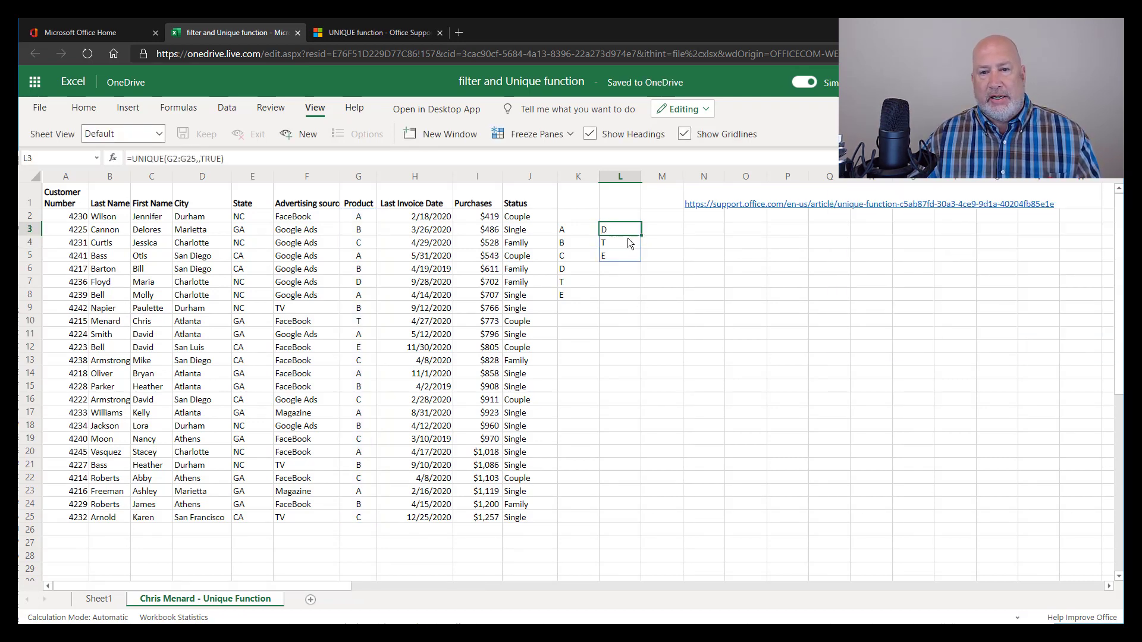
- Apply duplicate-value conditional formatting to G2:G25 with Light Red Fill with Dark Red Text
drag(358, 216, 357, 516)
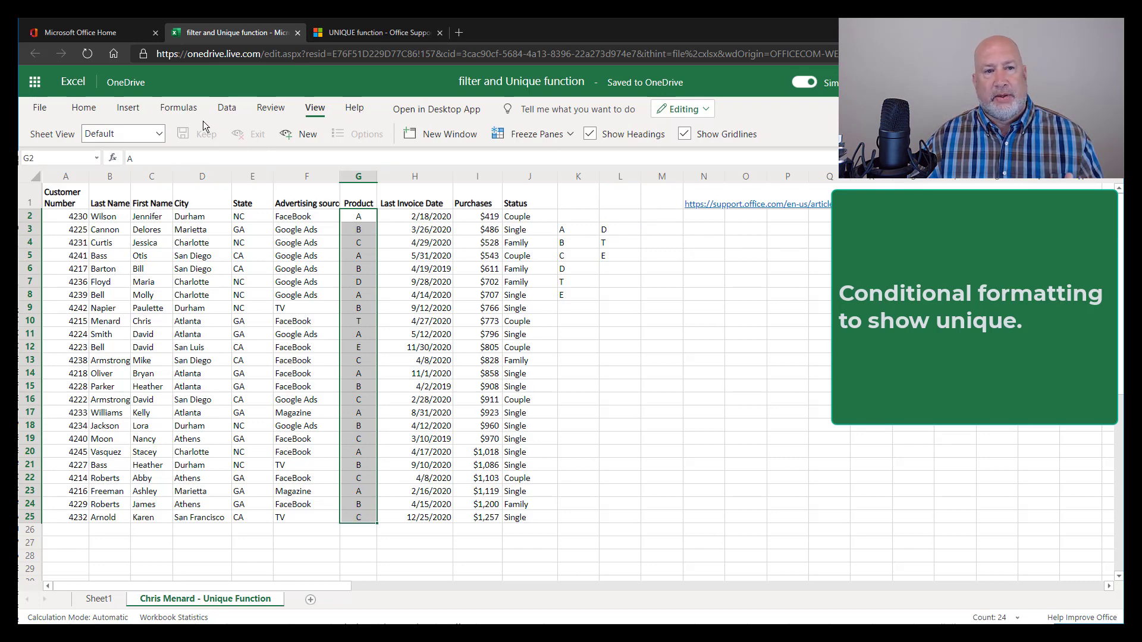
click(84, 108)
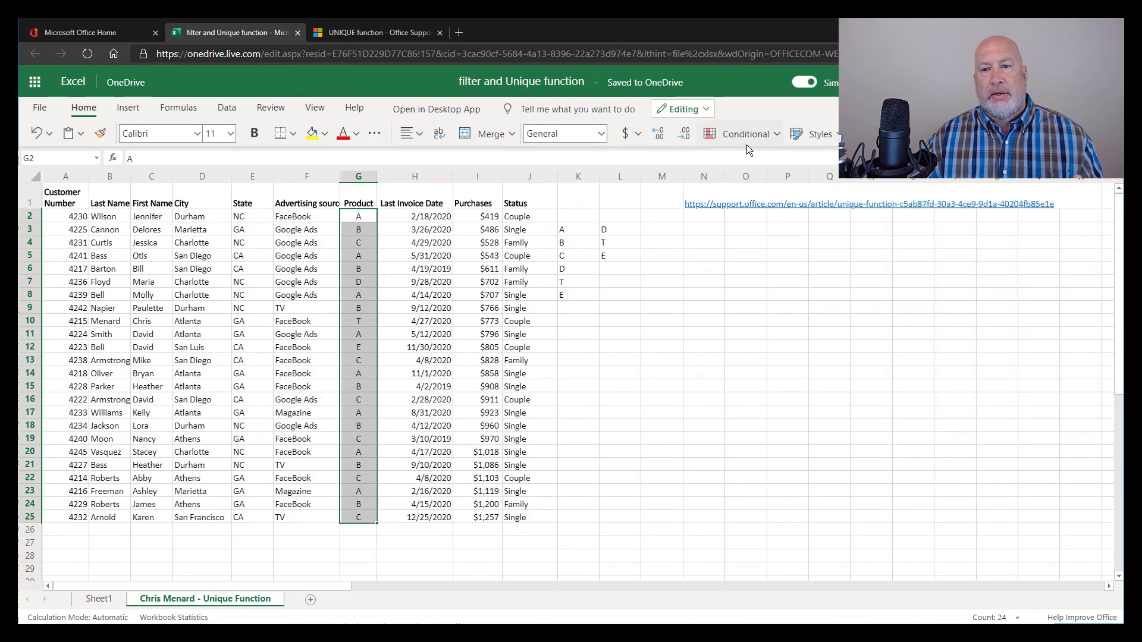
click(754, 135)
mouse_move(758, 185)
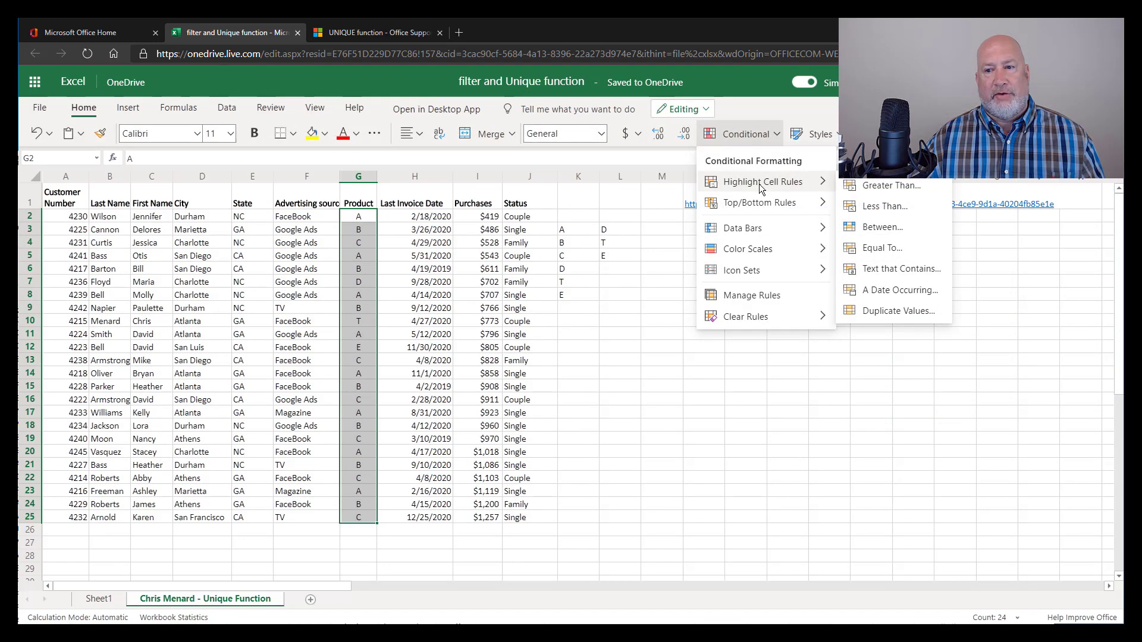
click(884, 314)
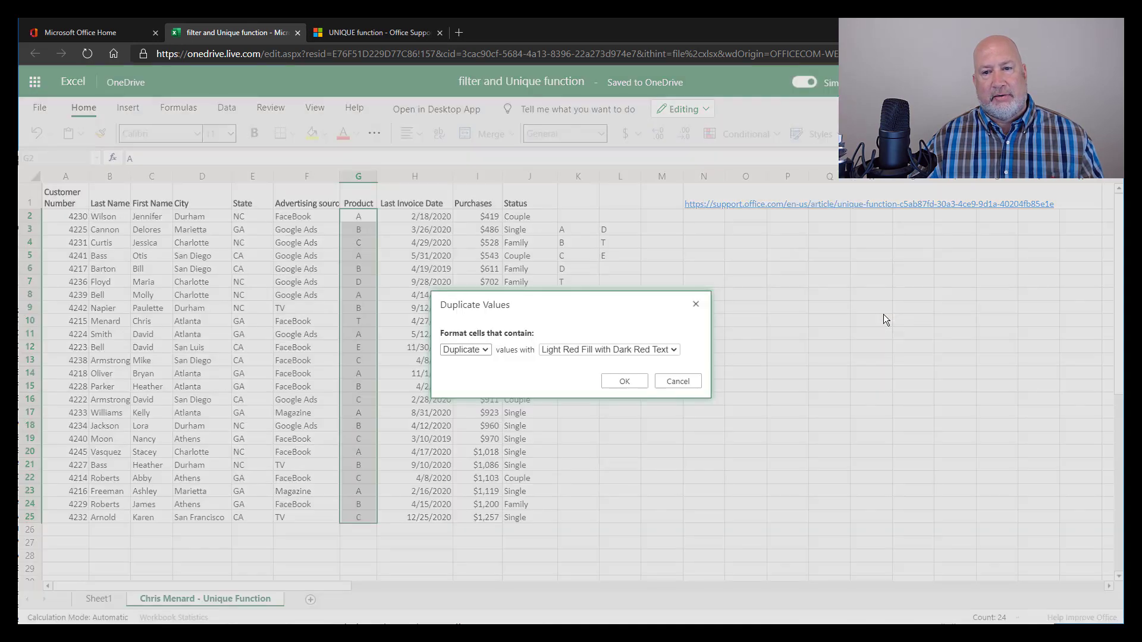
click(625, 381)
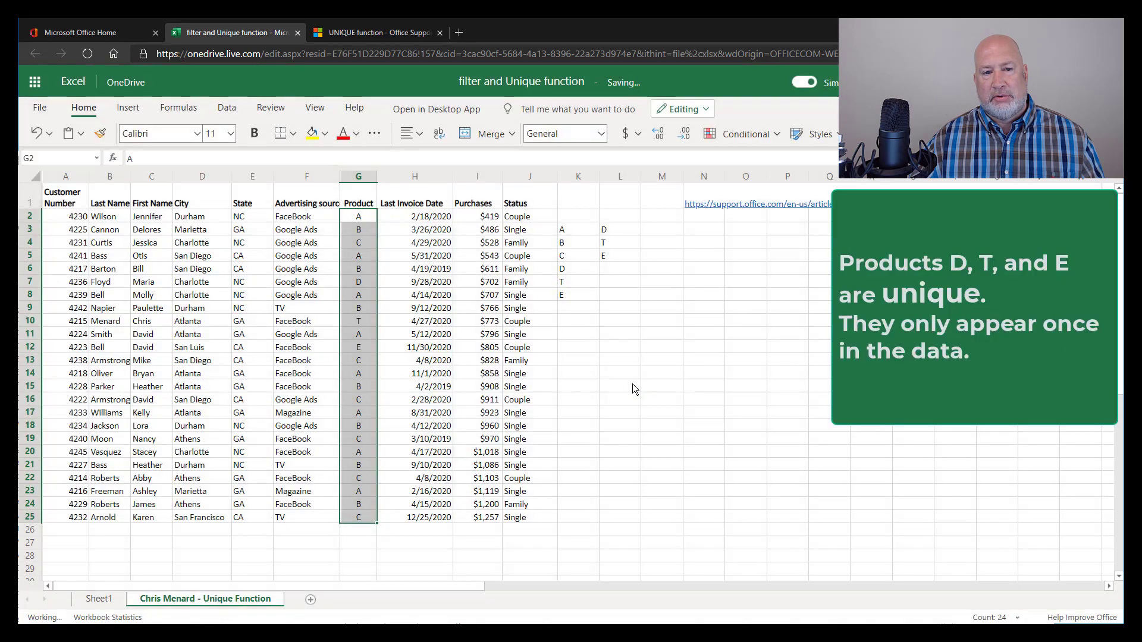
click(557, 366)
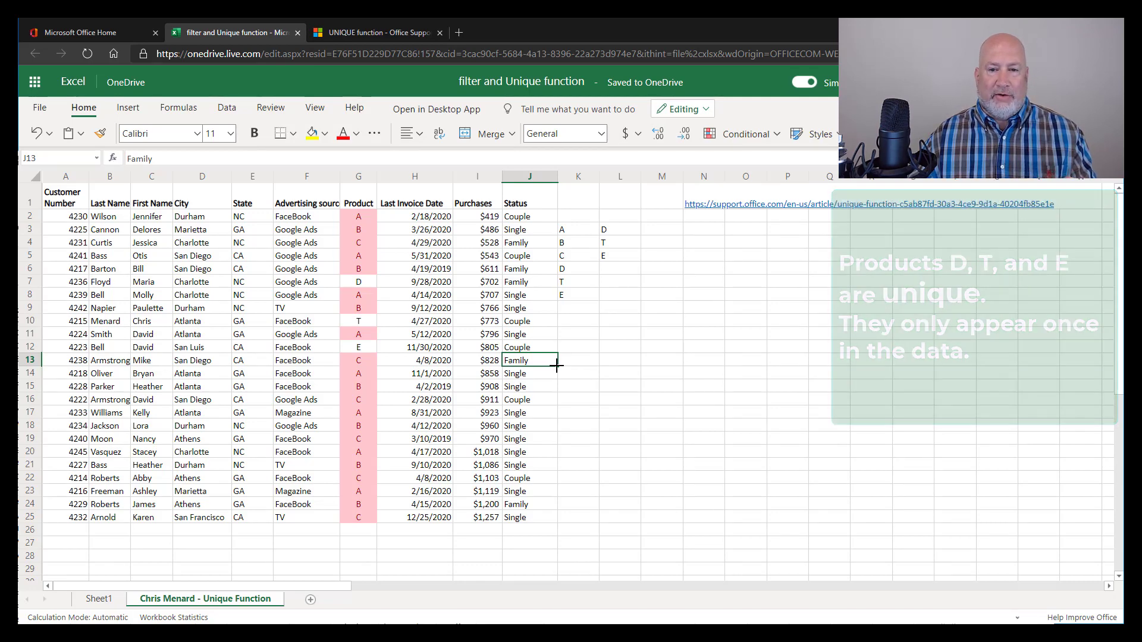
- Change the product in G17 to Z
click(363, 413)
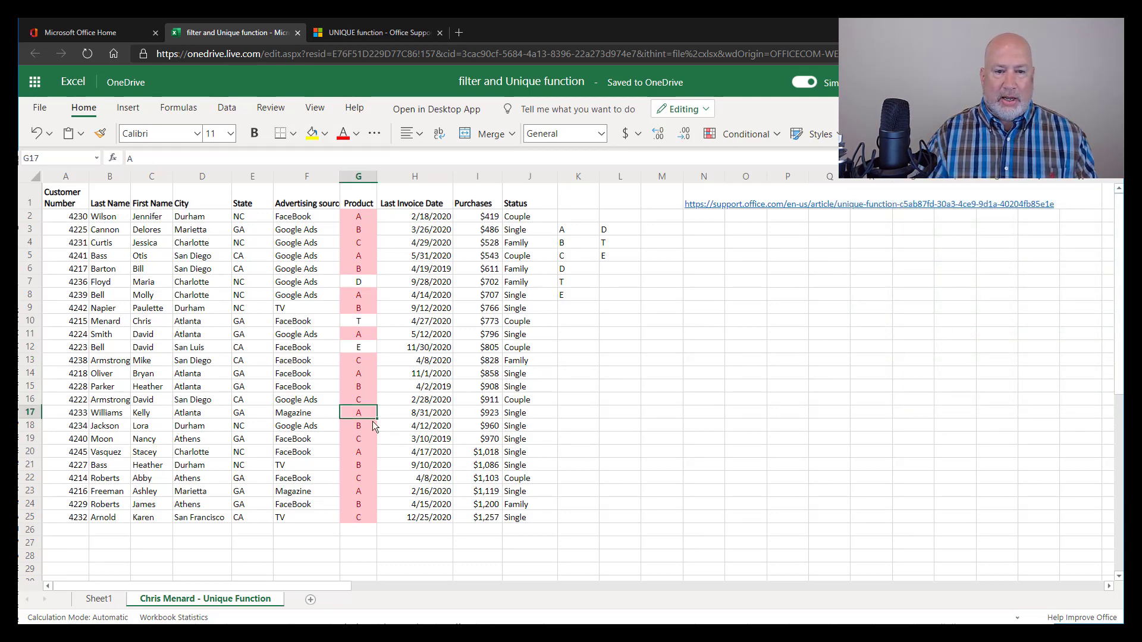
text(Z)
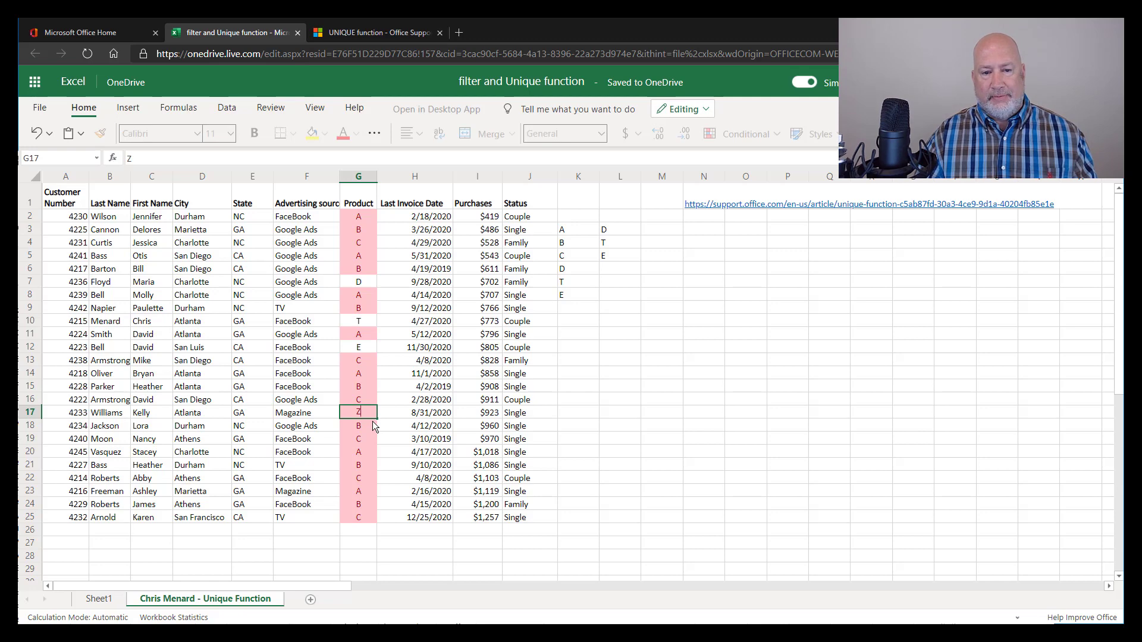
key(Return)
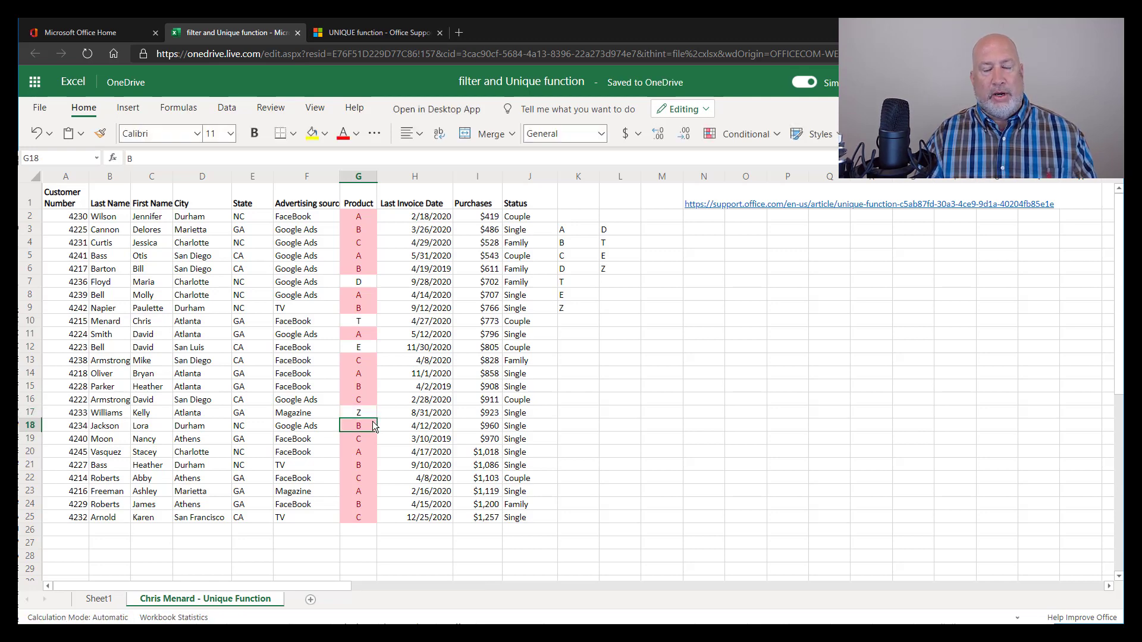
- Change the product in G20 to Y
key(Down)
key(Down)
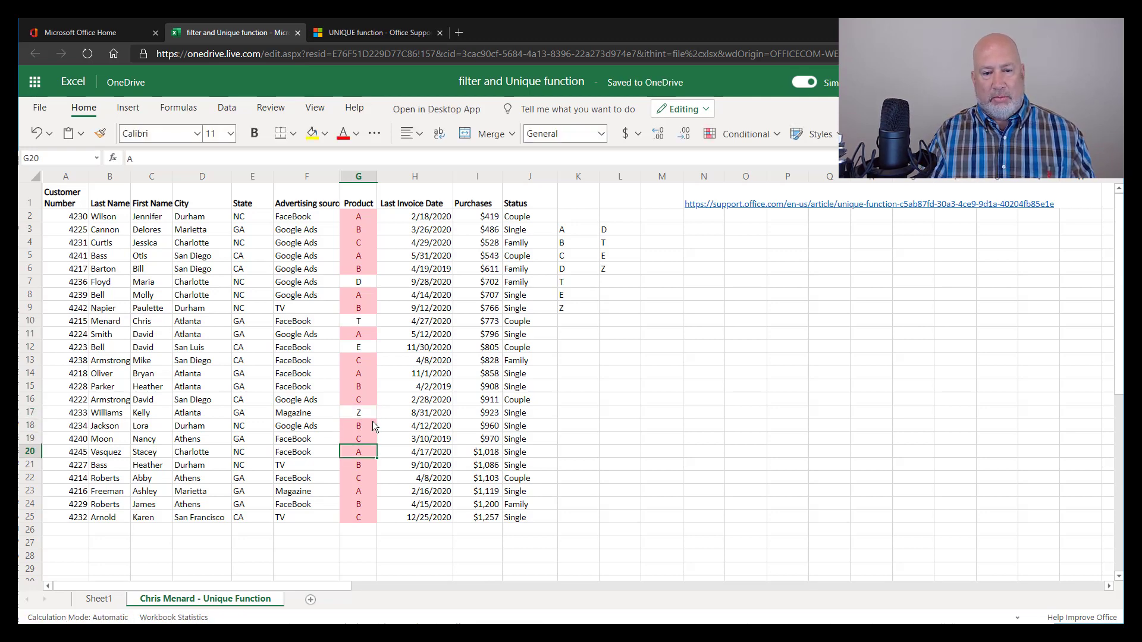
text(Y)
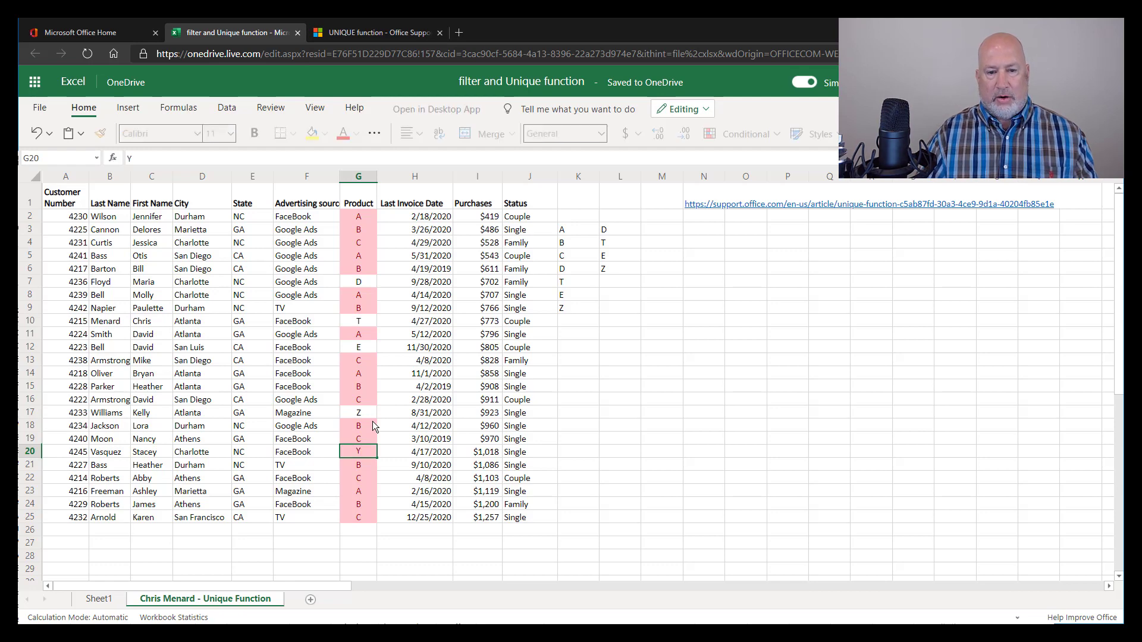
key(Return)
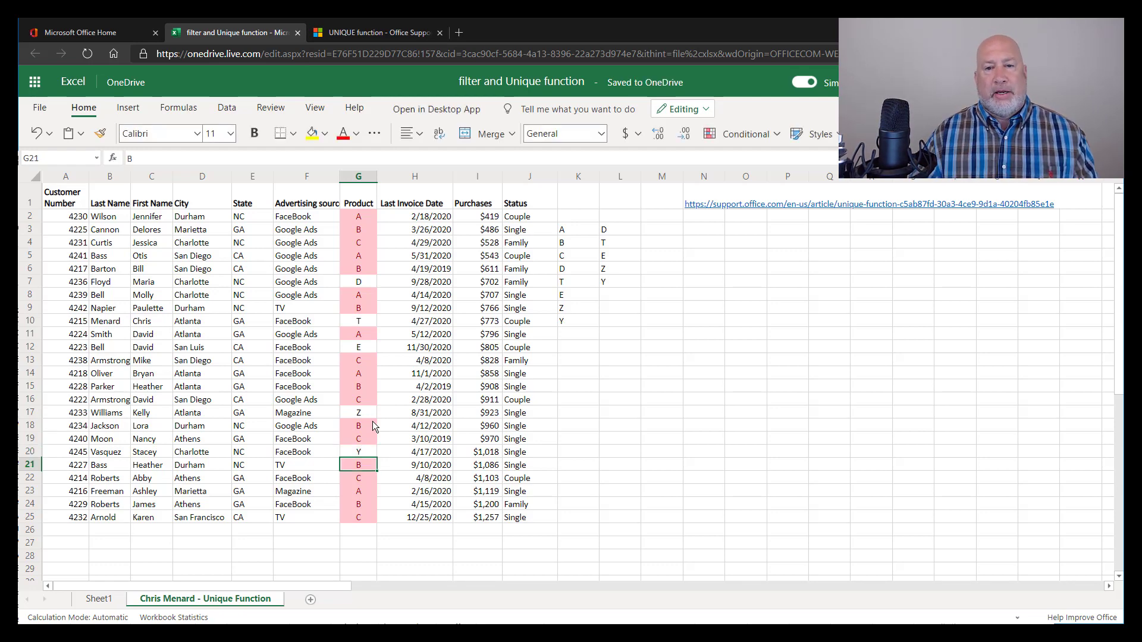
- Label the two result lists with the headings Distinct in K2 and Unique in L2
click(574, 235)
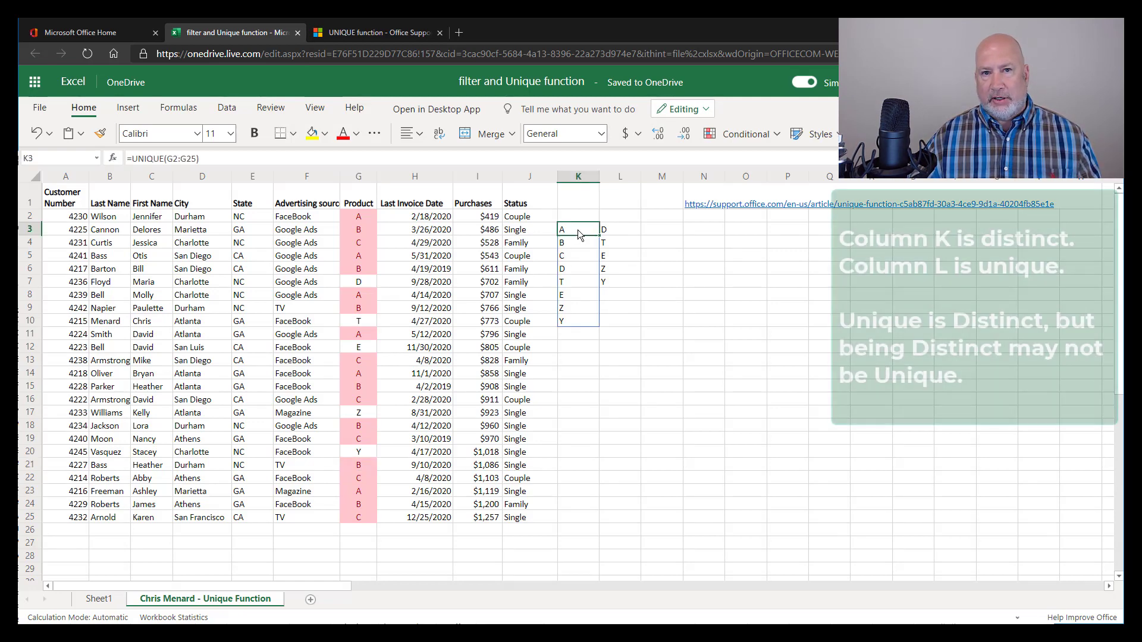
click(608, 229)
click(614, 218)
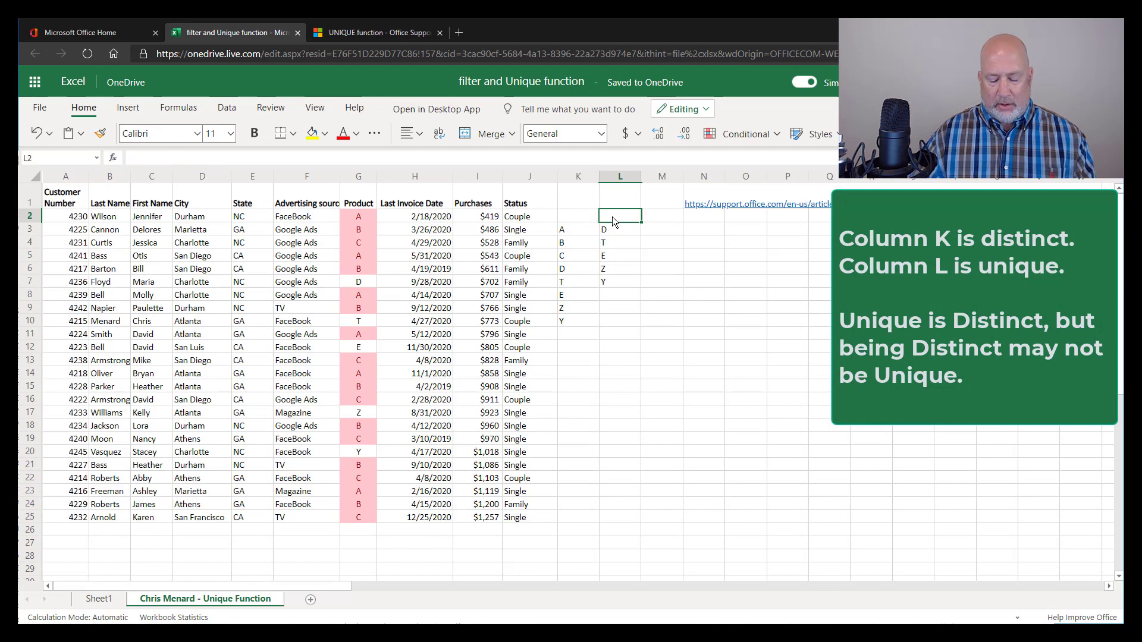
text(Unique)
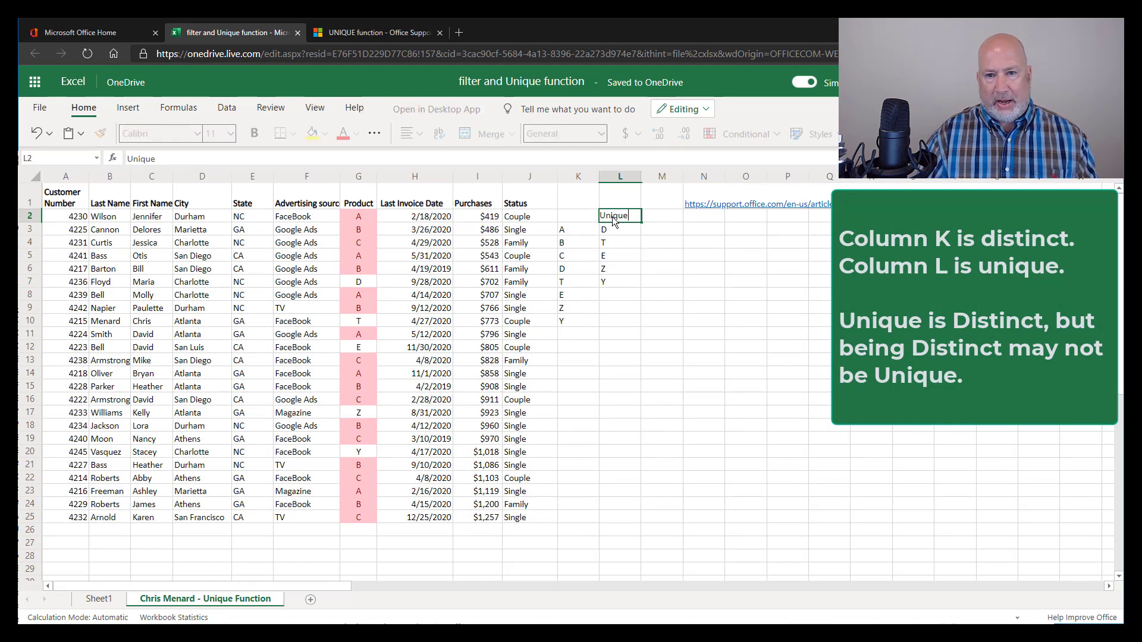
key(Left)
text(Dis)
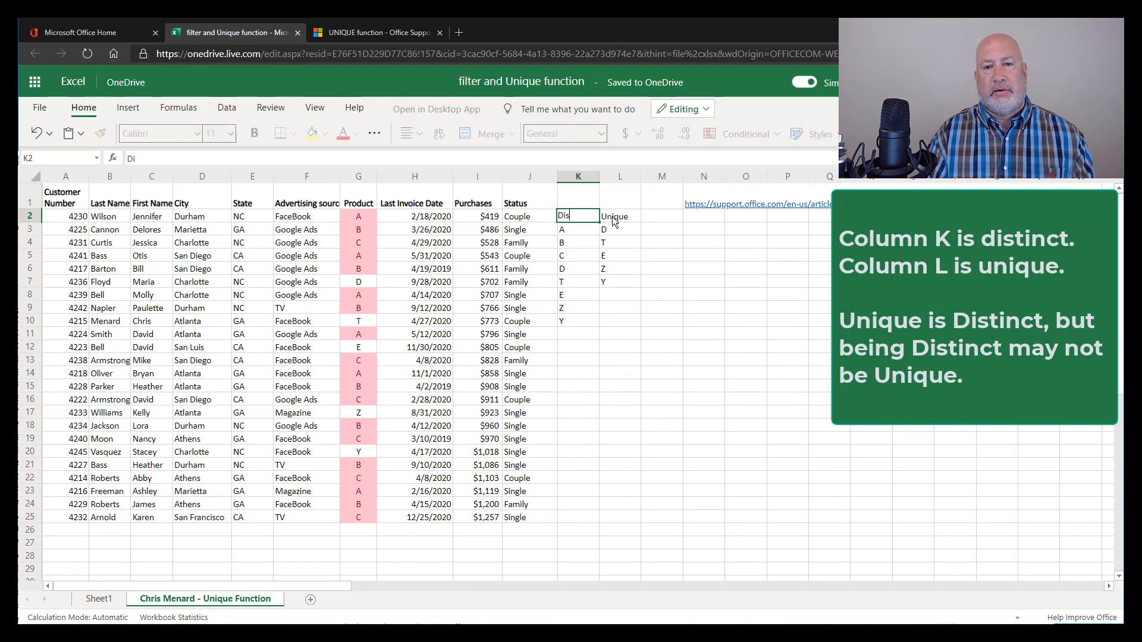
text(tinct)
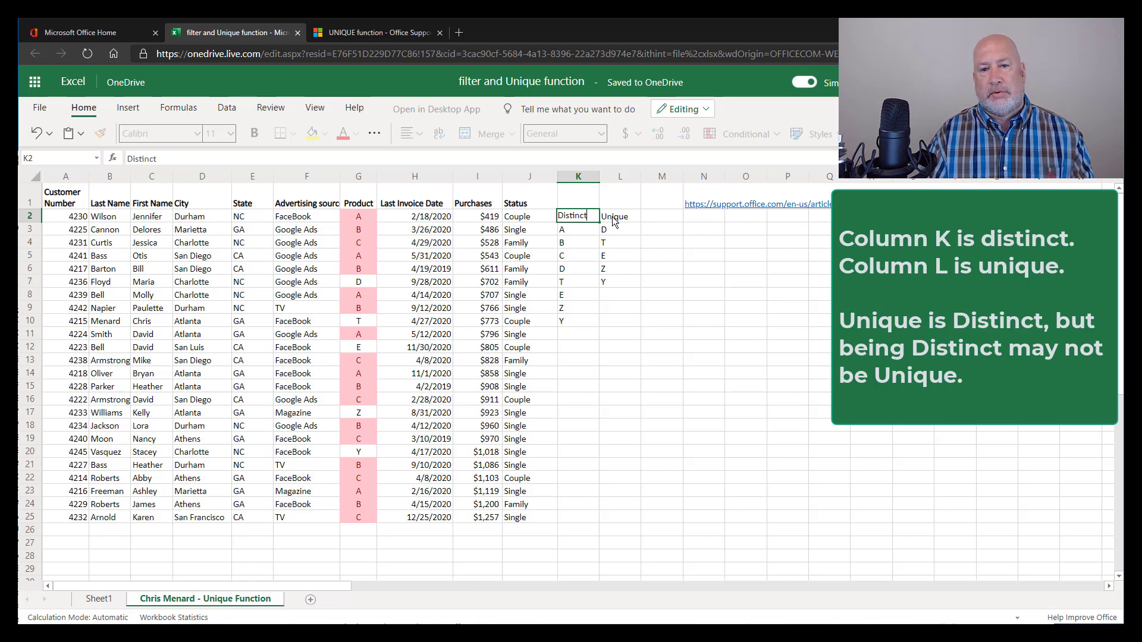
key(Return)
key(Up)
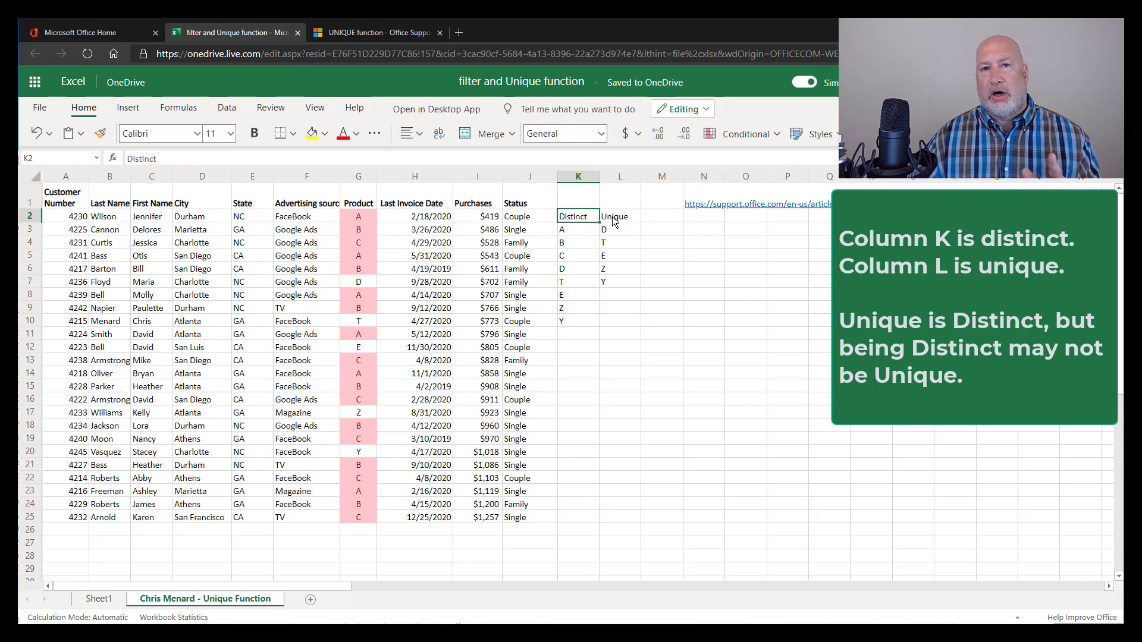
- Make the Distinct and Unique headings in K2:L2 bold
click(615, 221)
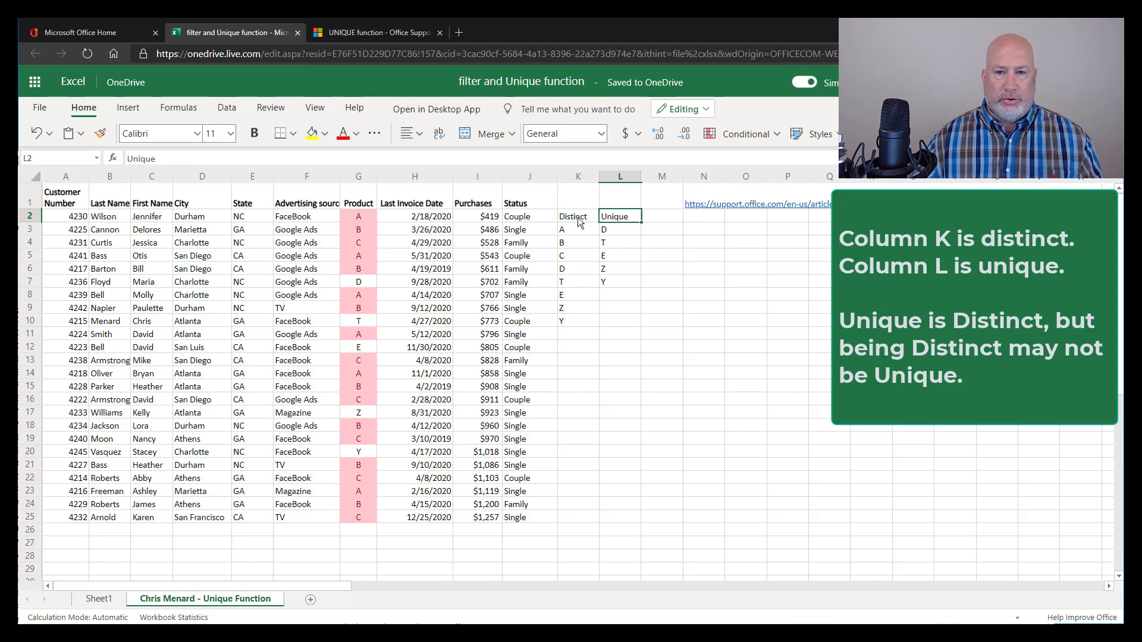
drag(581, 222, 608, 222)
click(255, 133)
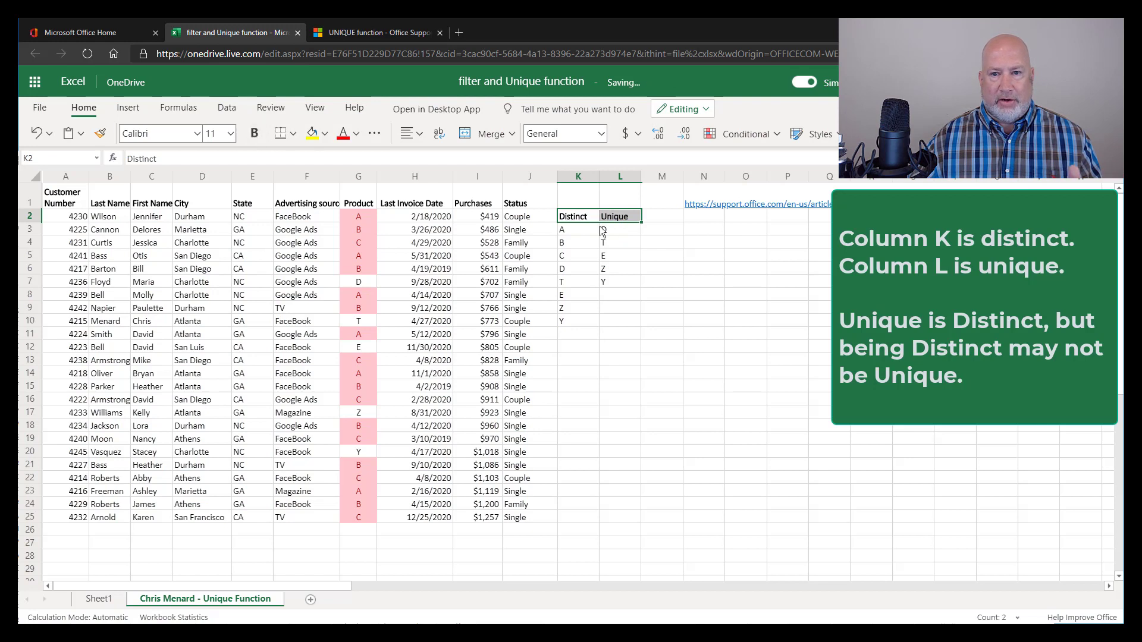
- Review the arguments of the UNIQUE formula in L3 without editing them
click(621, 232)
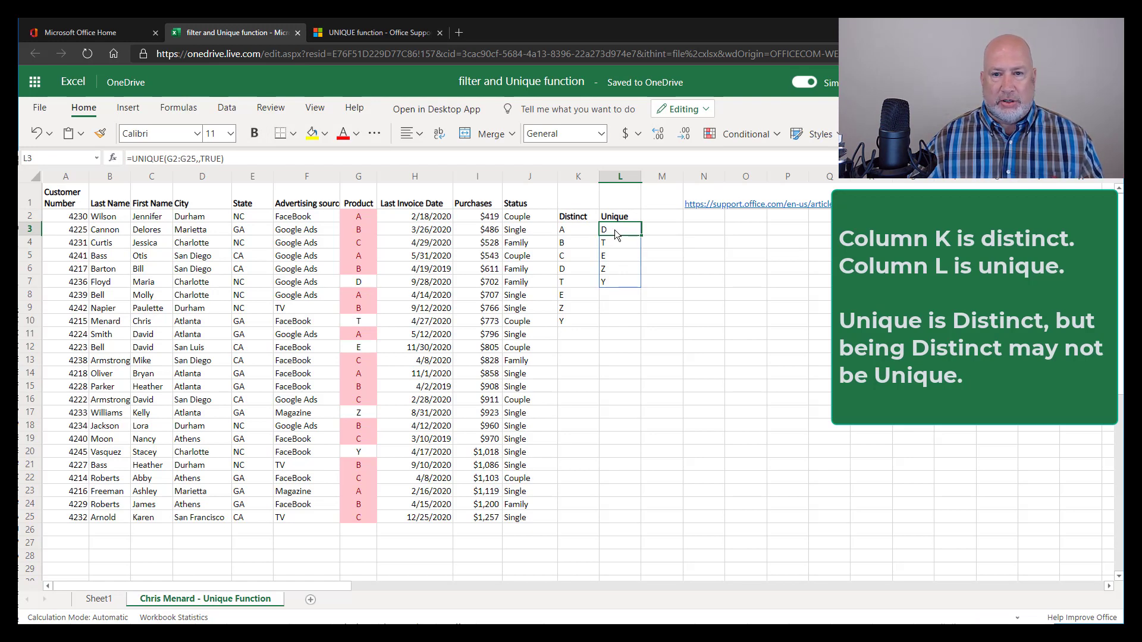
double_click(615, 230)
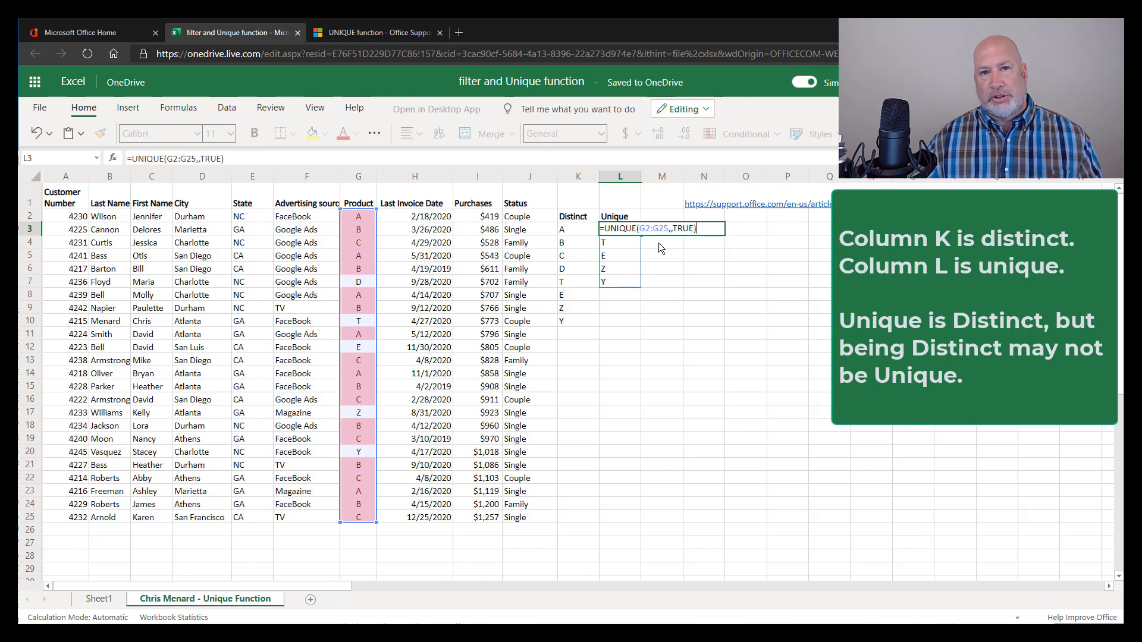
key(Return)
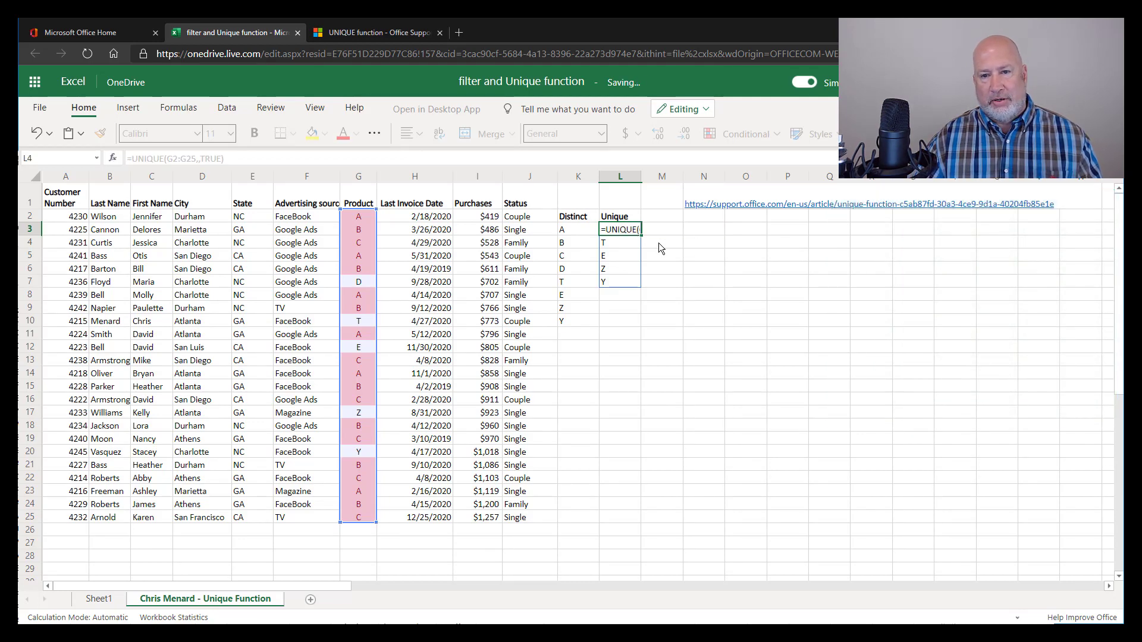
key(Down)
key(Down)
key(Down)
key(Down)
key(Down)
key(Down)
key(Down)
key(Down)
key(Down)
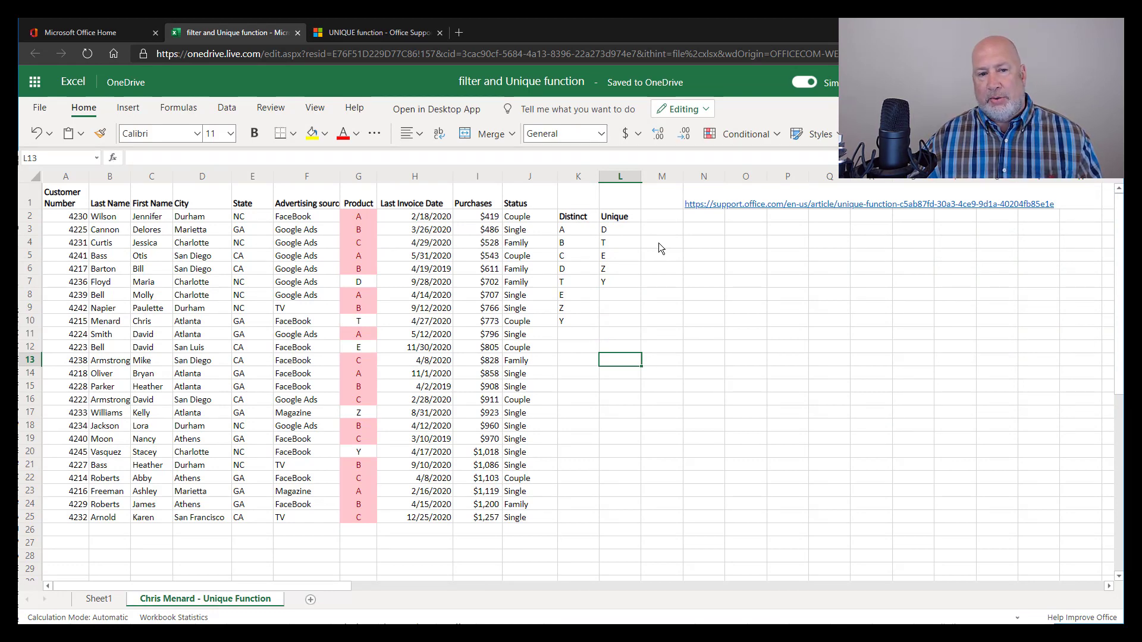
- Clear the conditional formatting rules from the entire sheet
drag(357, 219, 363, 515)
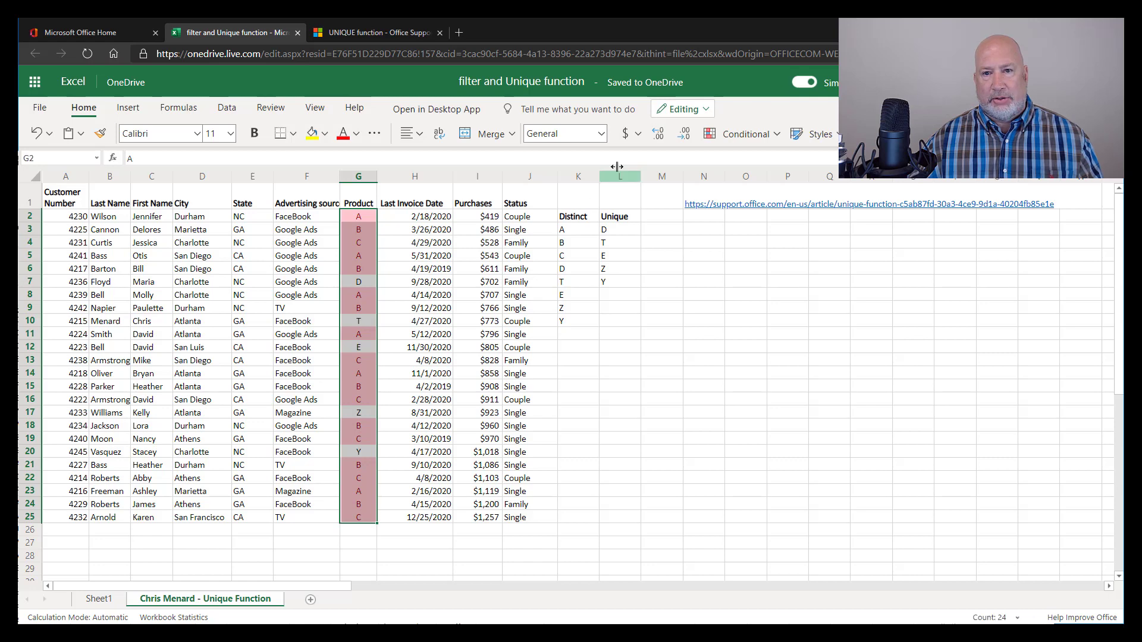
click(738, 134)
mouse_move(744, 313)
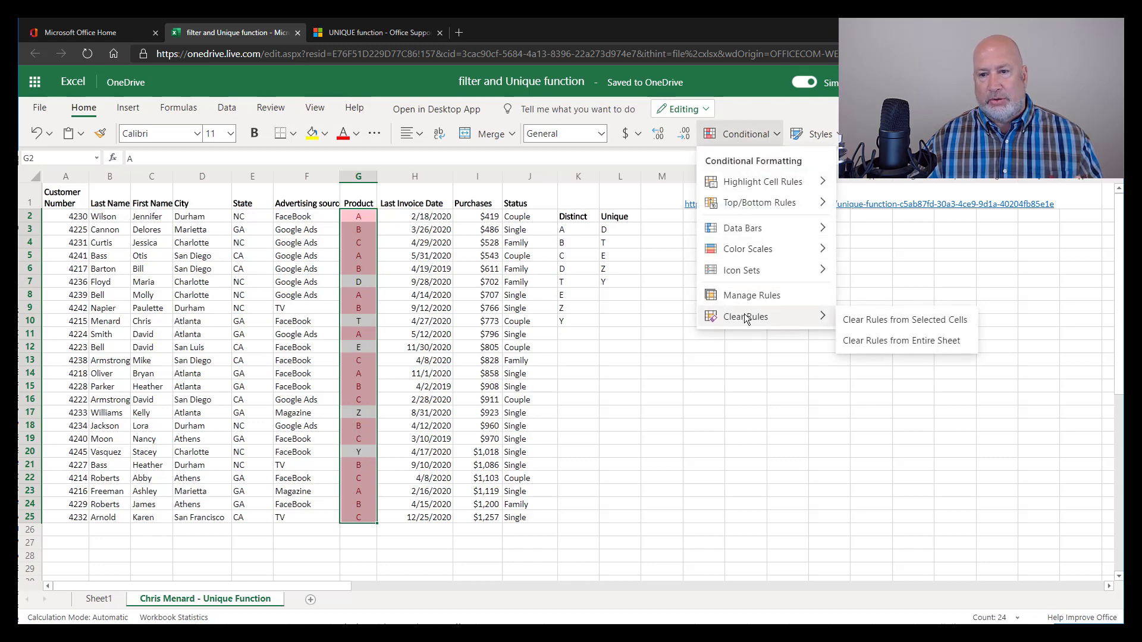
click(907, 346)
click(872, 242)
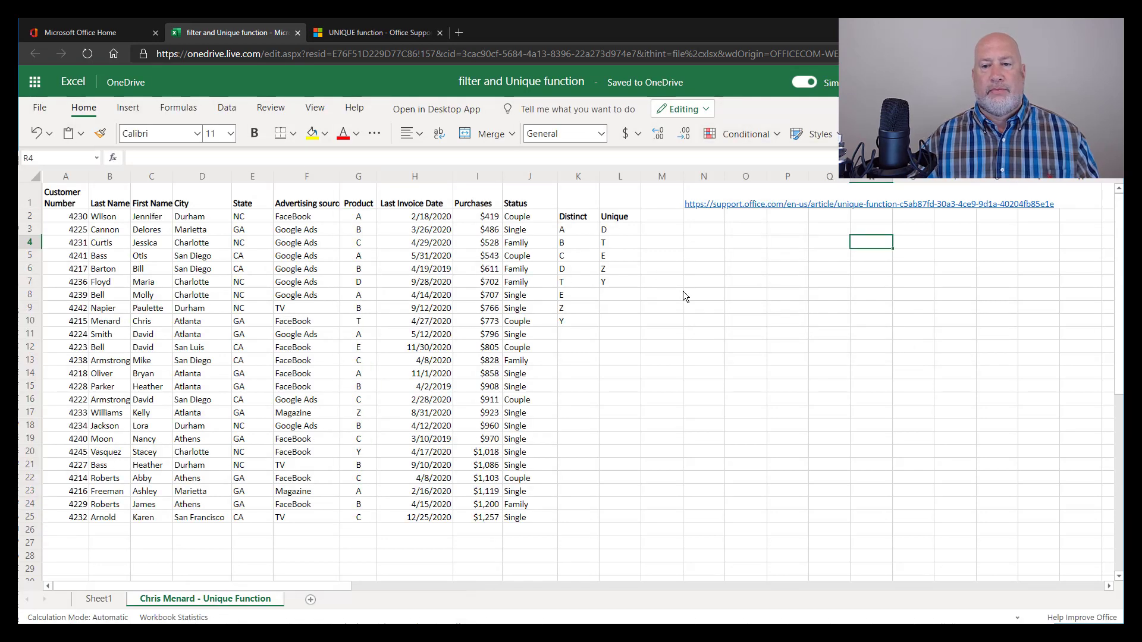
- Copy the Product column G1:G25, including its header, and paste it starting at Q4
drag(358, 203, 359, 517)
key(ctrl+c)
click(789, 243)
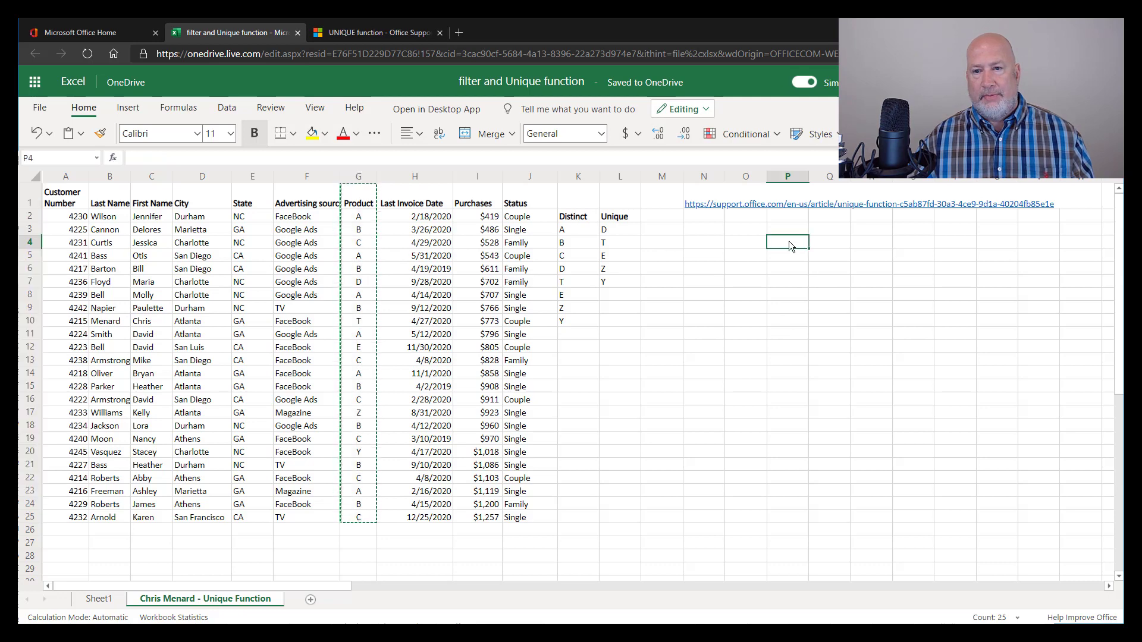
click(833, 238)
key(ctrl+v)
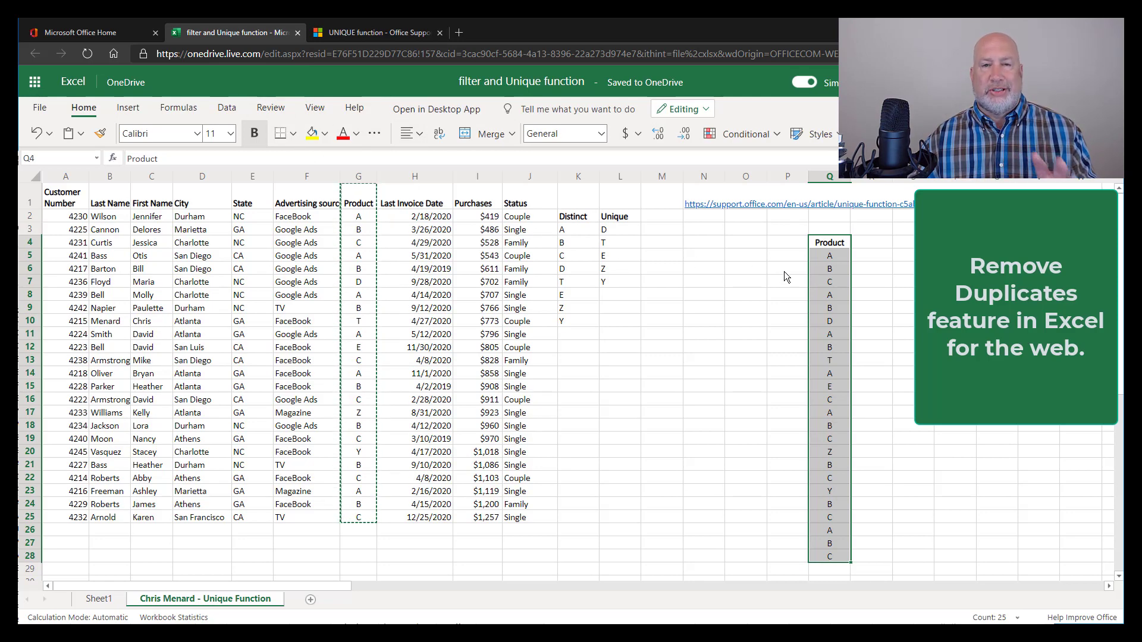
- Remove duplicates from the pasted Product list in column Q, treating its first row as a header
click(231, 112)
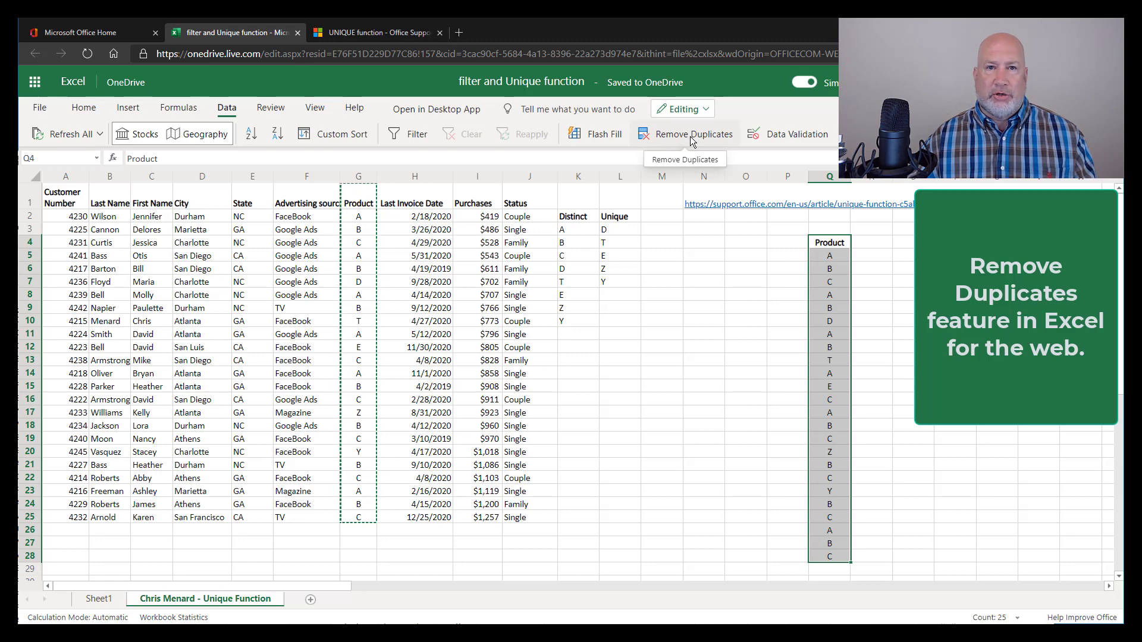
click(692, 139)
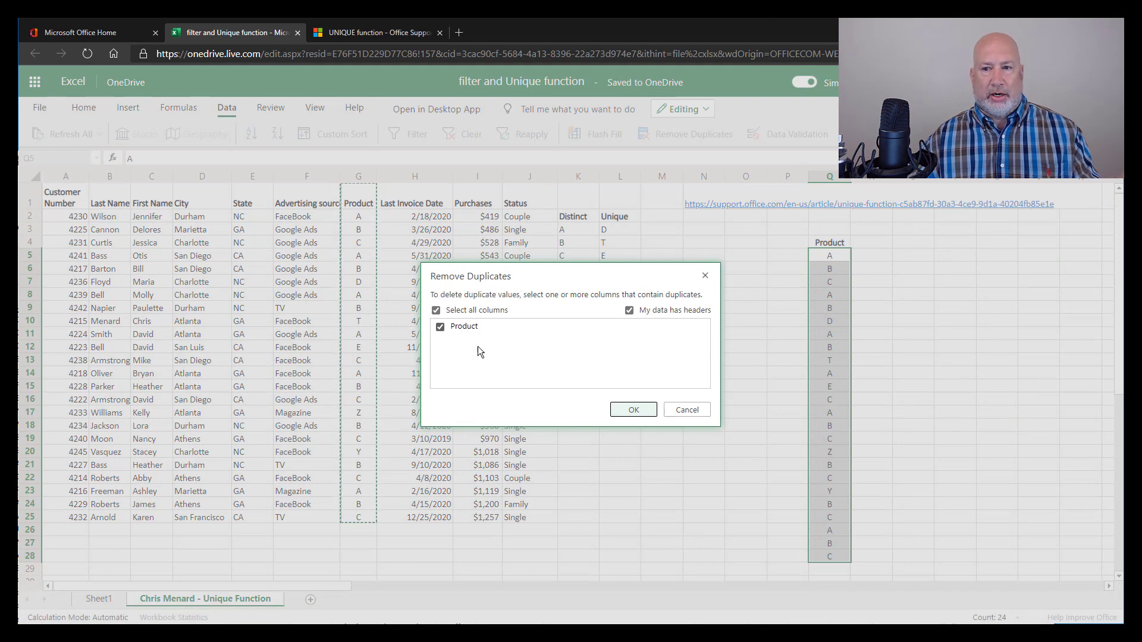
click(630, 408)
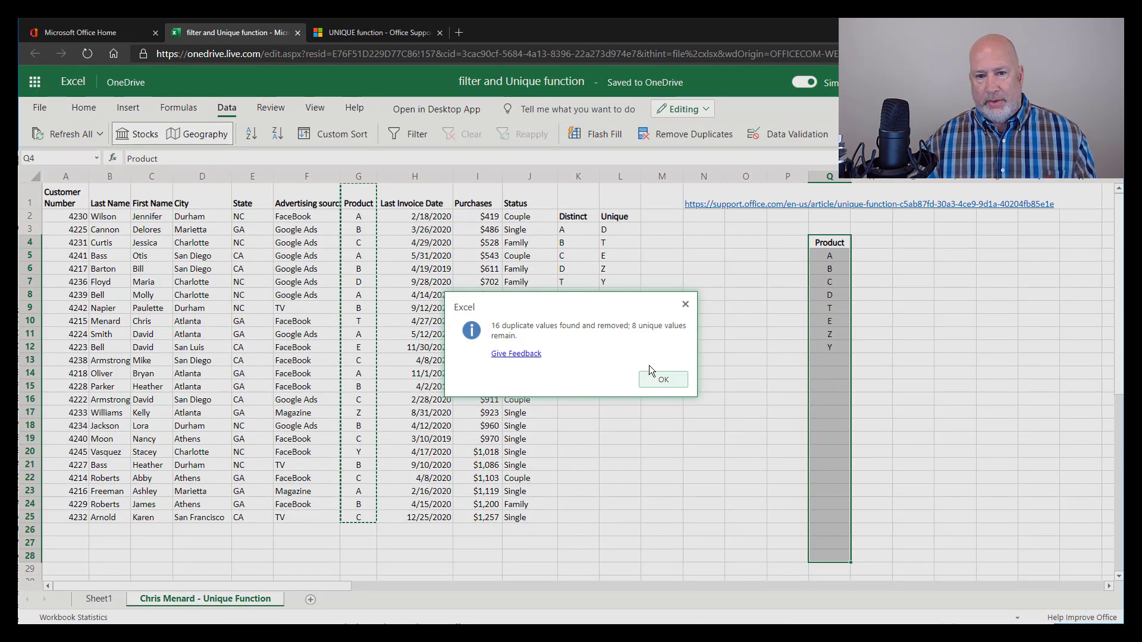
click(654, 381)
click(826, 309)
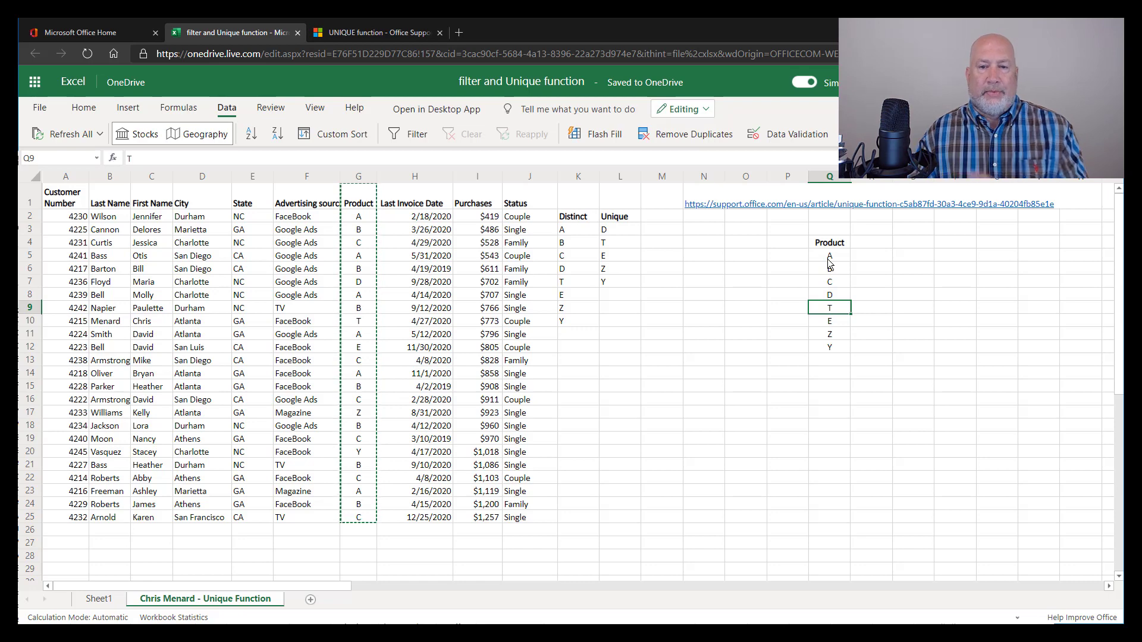
- Change the product in G8 to Q
click(360, 243)
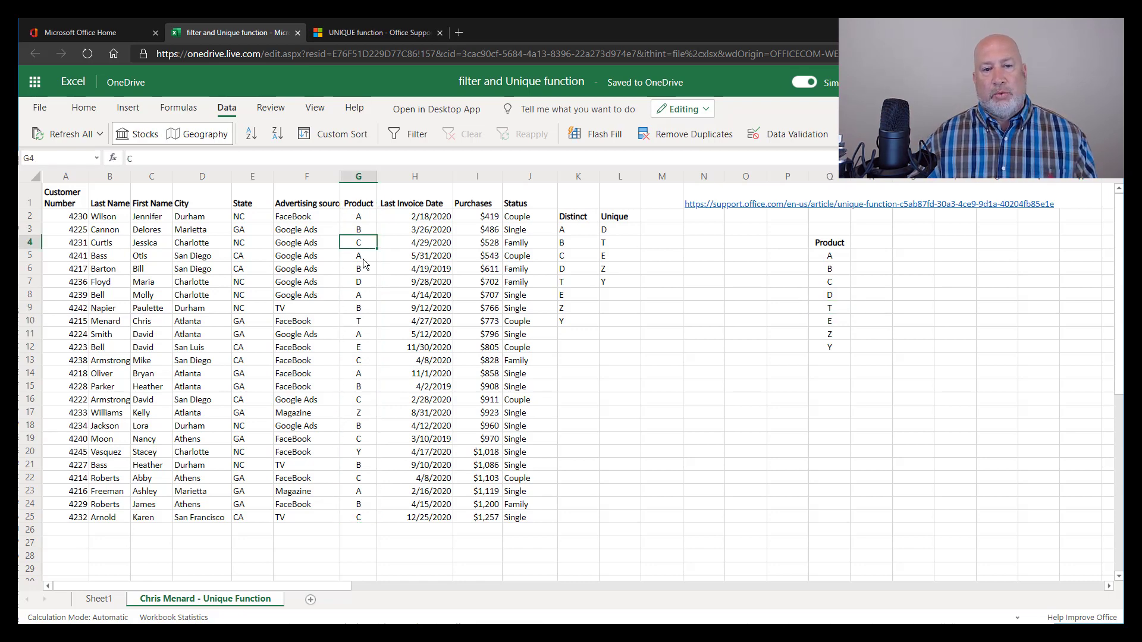
click(572, 231)
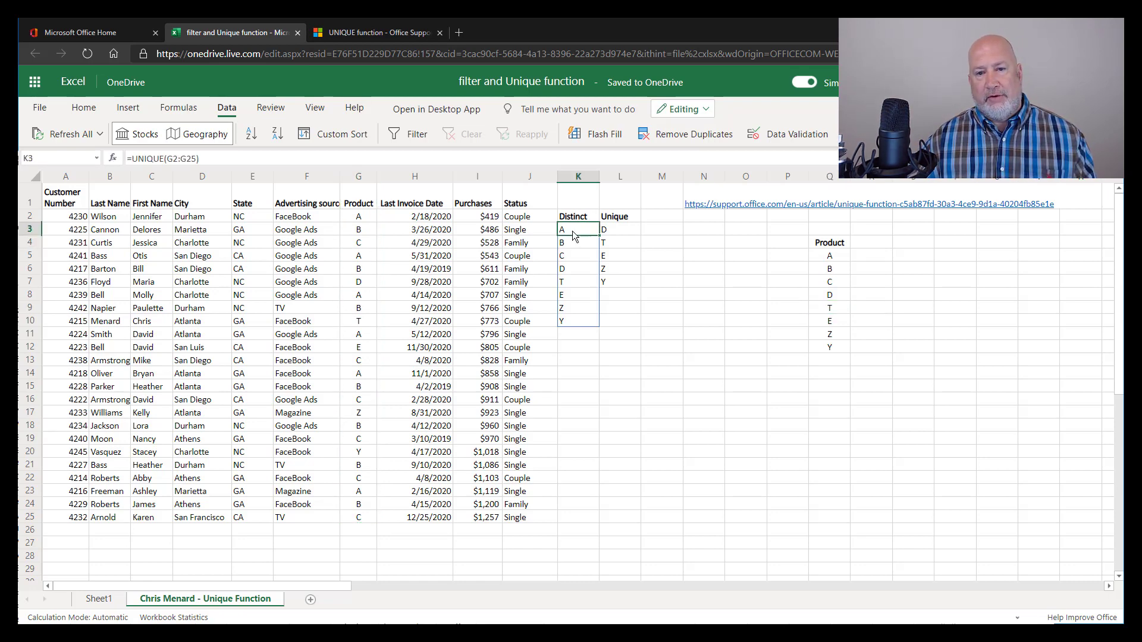
click(361, 283)
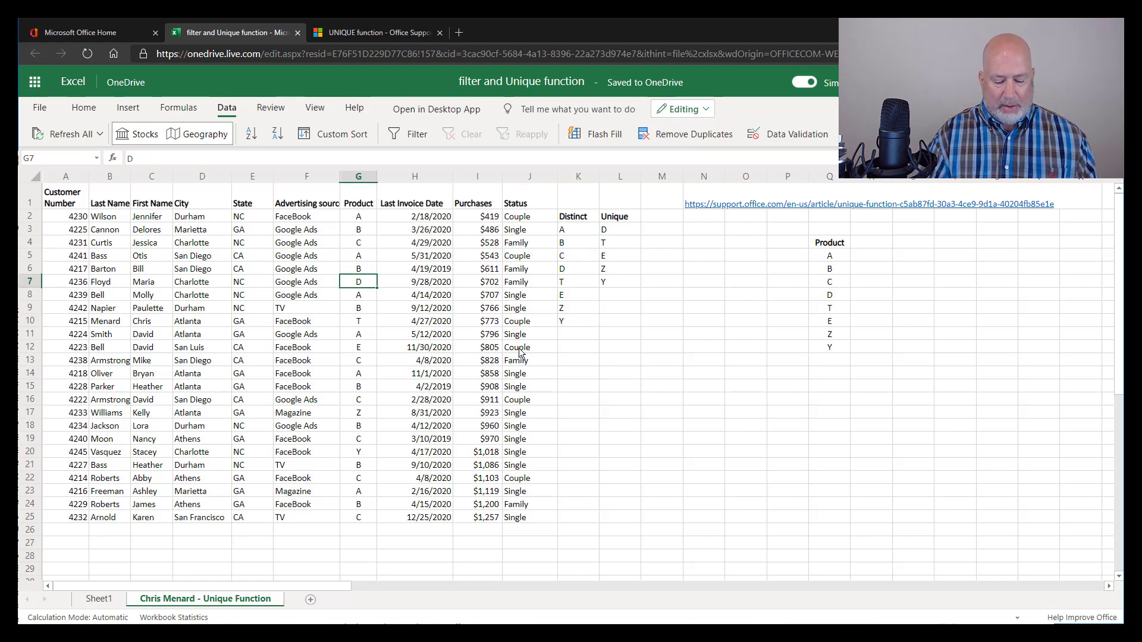
key(Down)
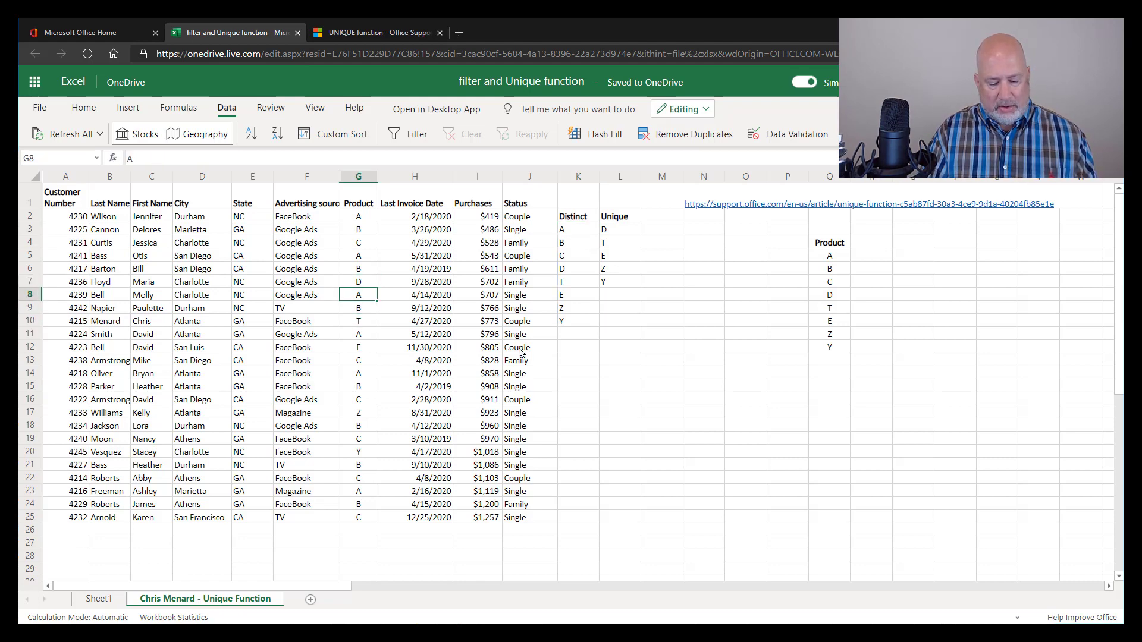
text(Q)
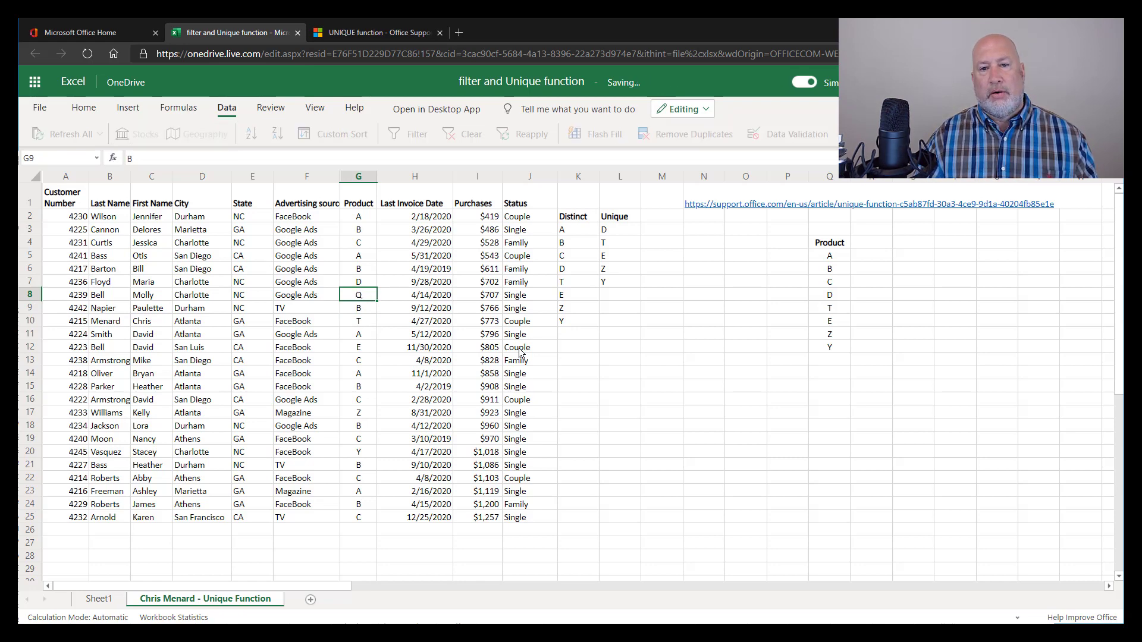
key(Return)
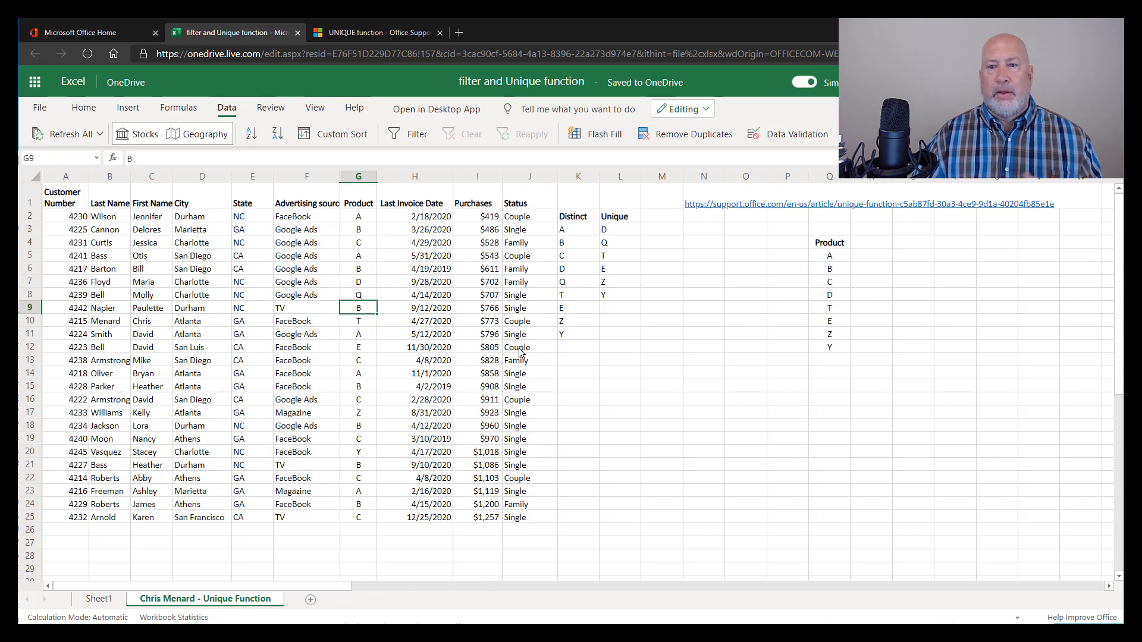
- Compare the Product list in column Q with the UNIQUE formulas in K3 and L3, and delete that list
click(839, 258)
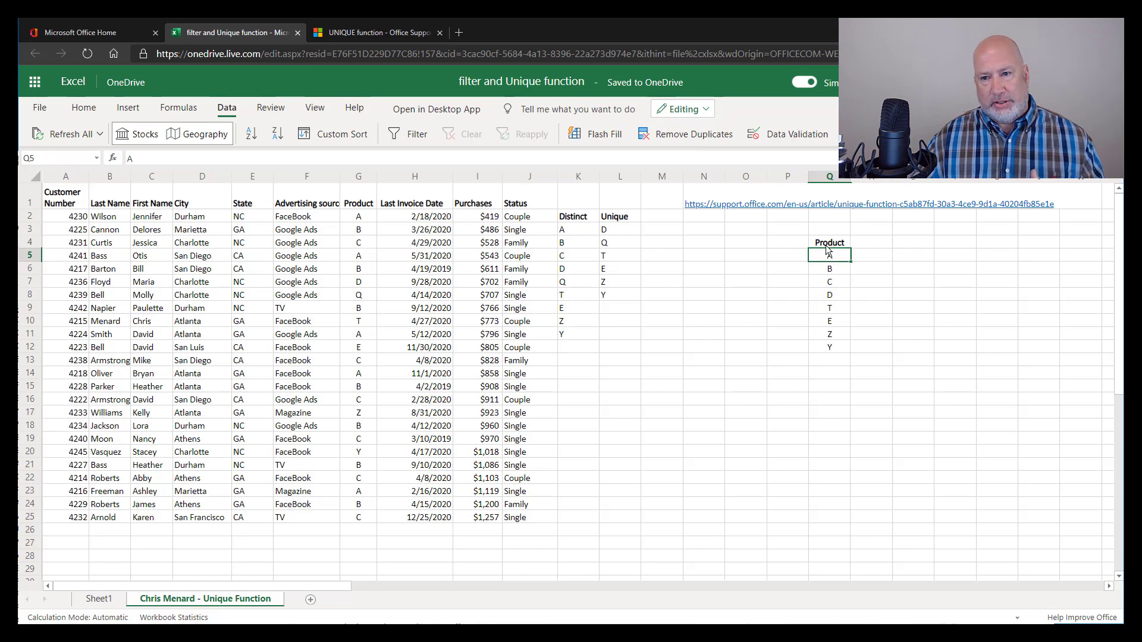
click(578, 230)
click(616, 237)
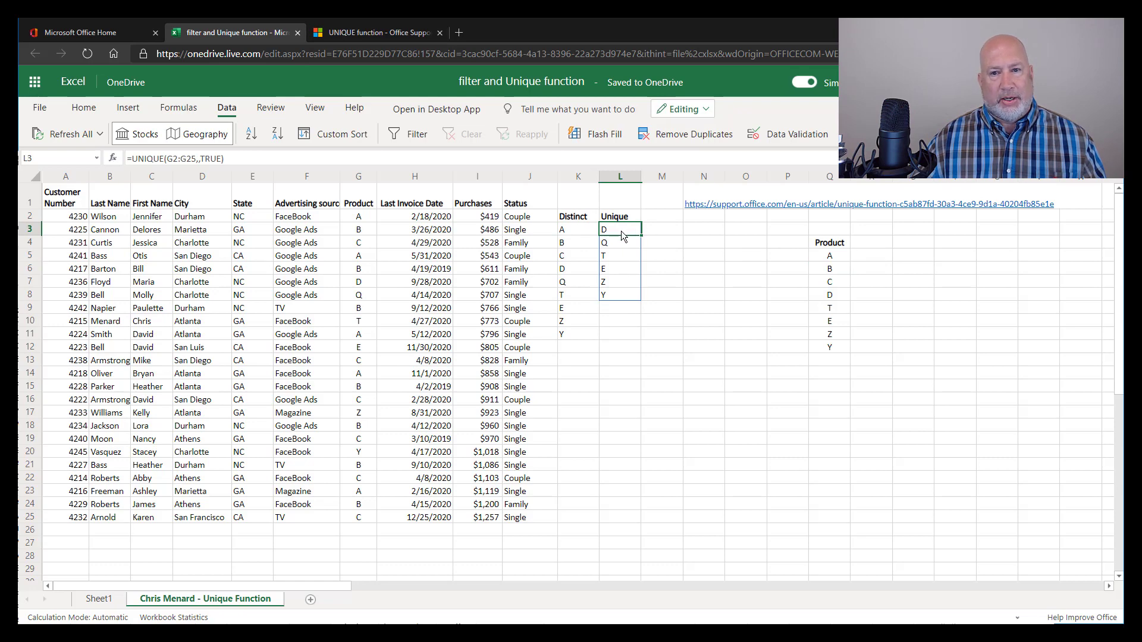
click(829, 254)
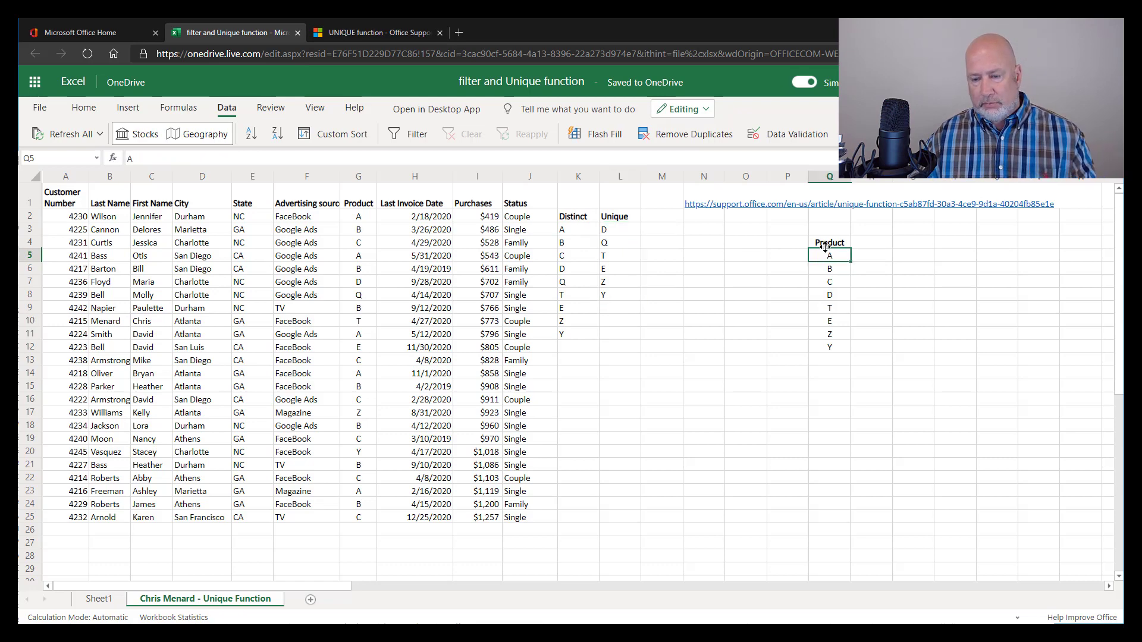
drag(828, 243, 831, 360)
drag(827, 244, 828, 358)
key(Delete)
click(689, 338)
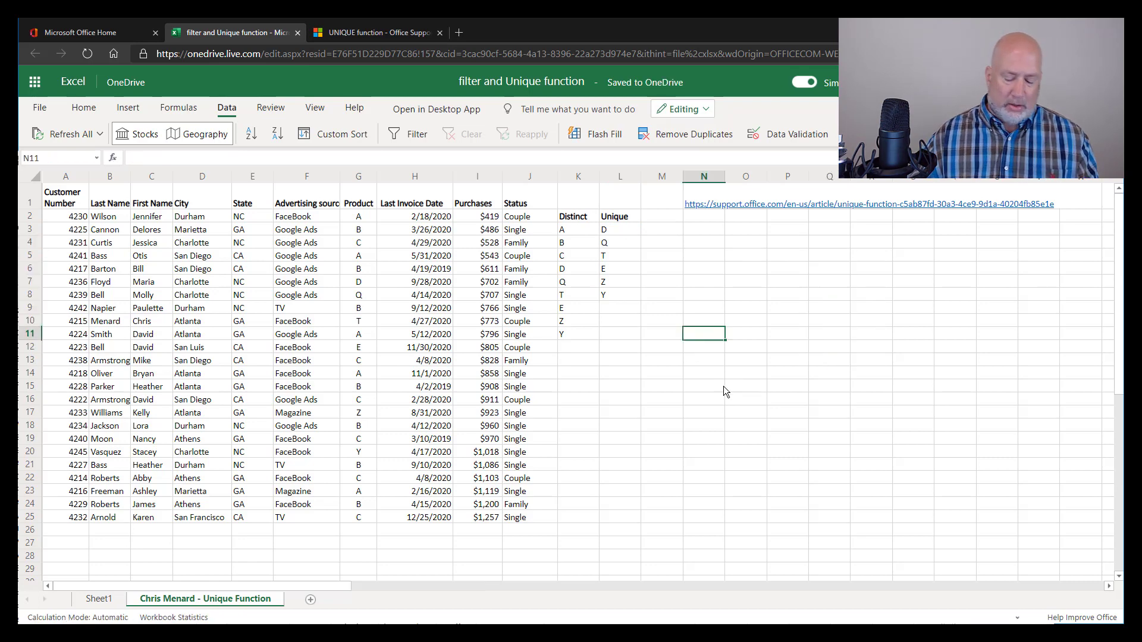
key(Up)
key(Up)
key(Up)
key(Up)
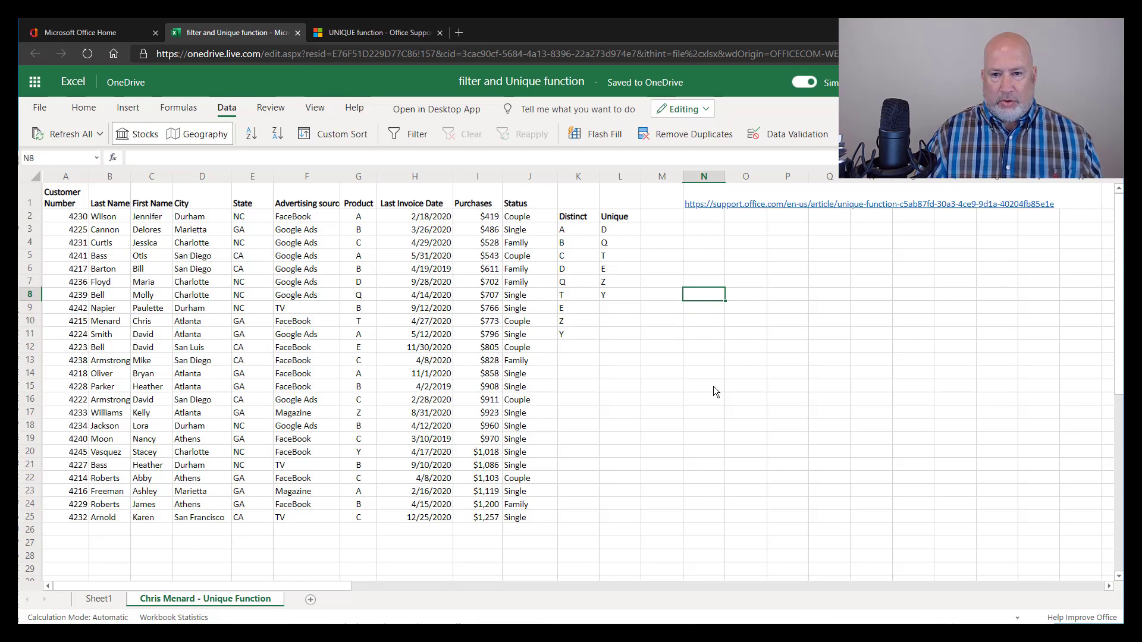
- Enter =UNIQUE(F2:G25) in N7 to list the distinct Advertising source and Product combinations
text(=qun)
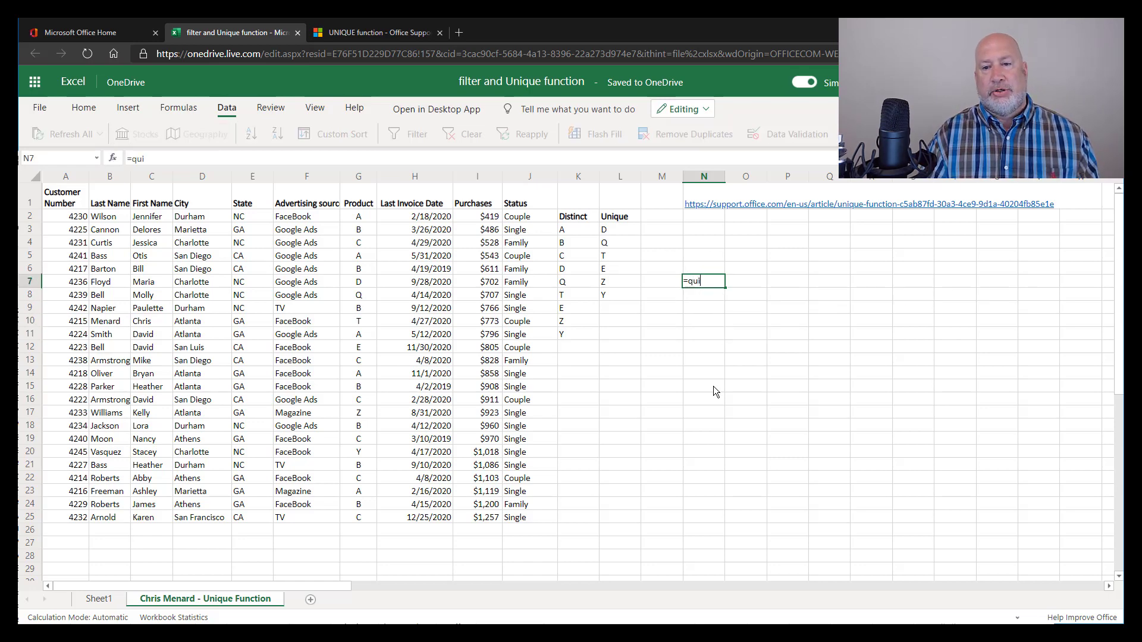
key(BackSpace)
key(BackSpace)
key(BackSpace)
text(uniq)
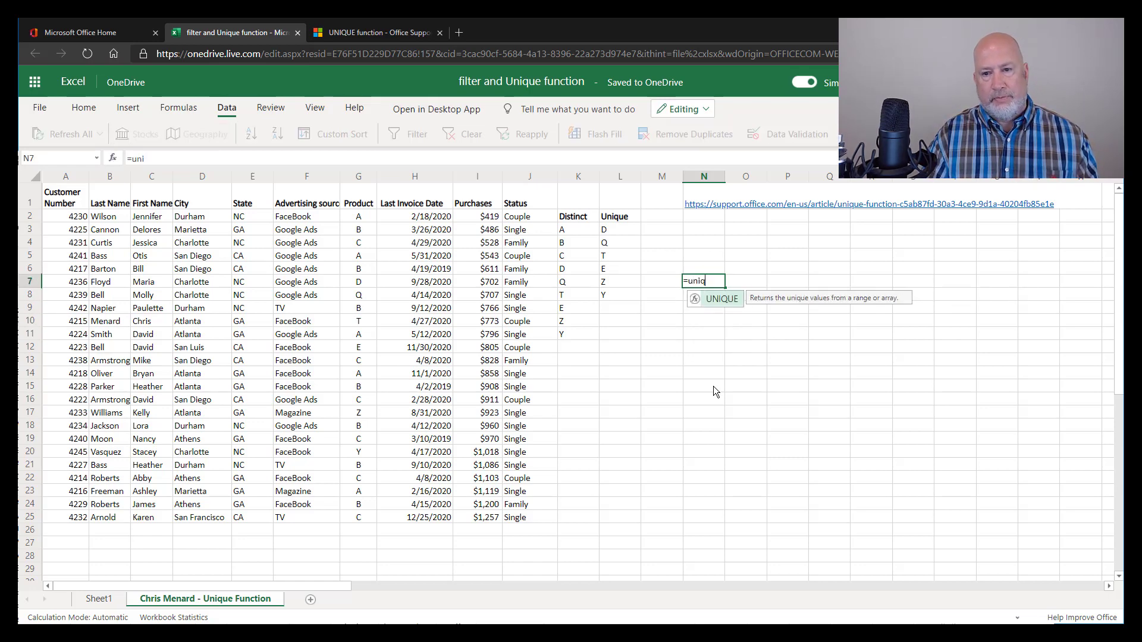
key(Tab)
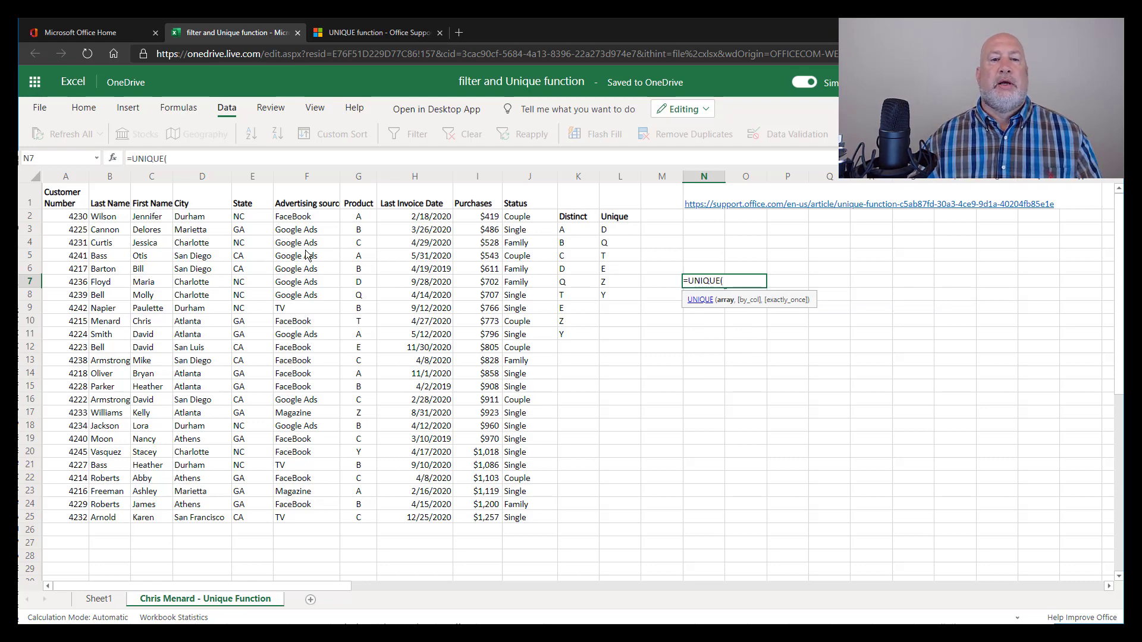
drag(305, 221, 360, 517)
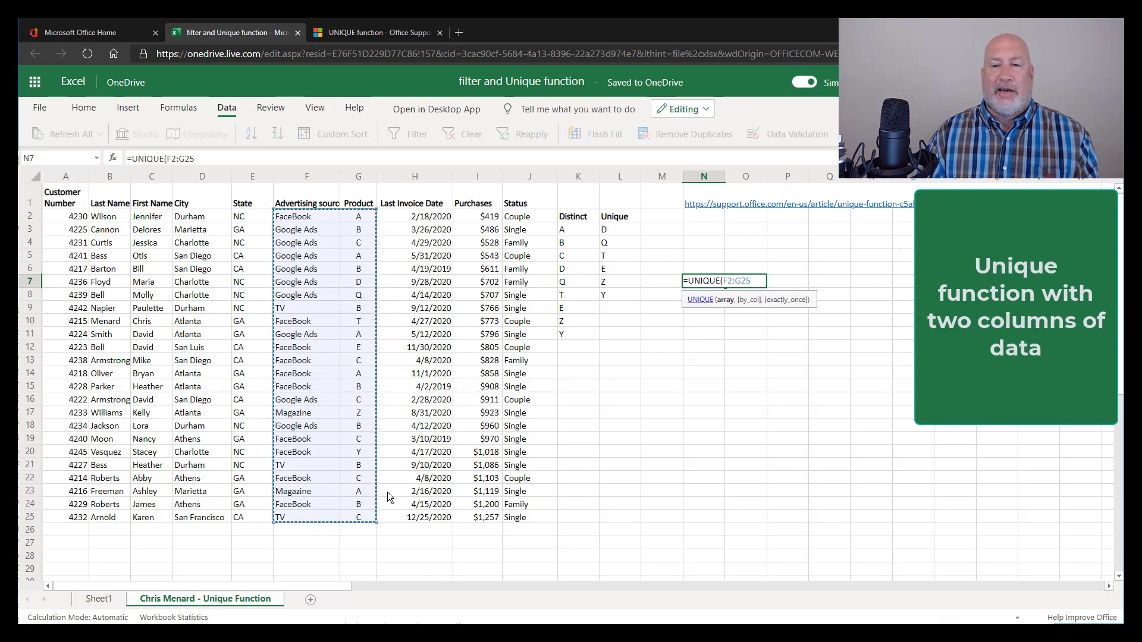
key(Return)
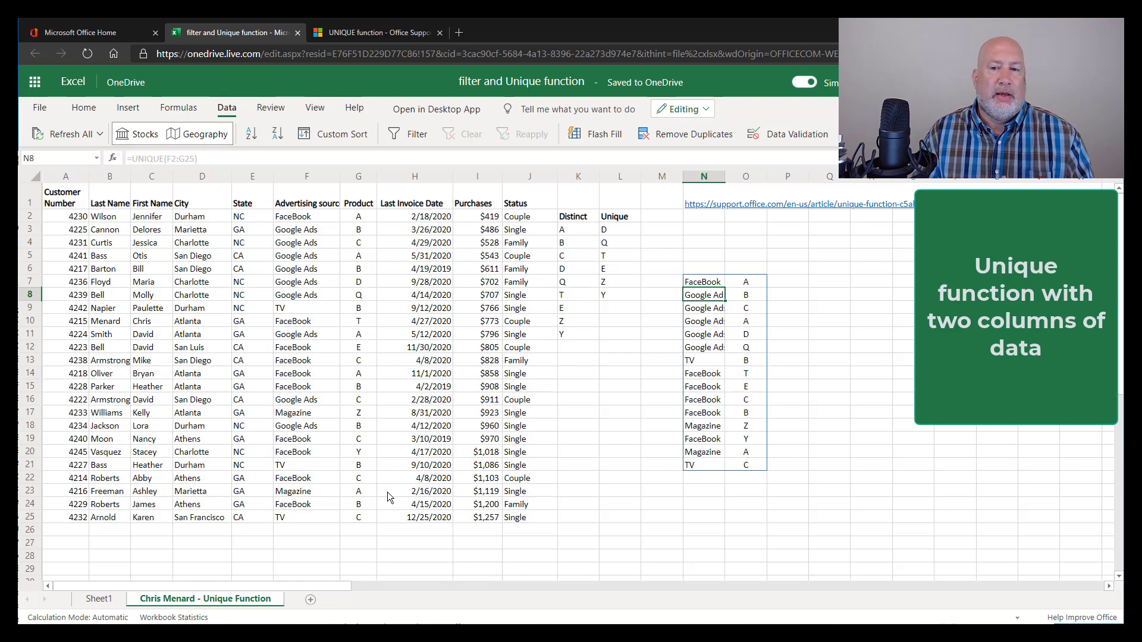
- Examine the formula in N7 and the spilled cells below it down to N13
key(Up)
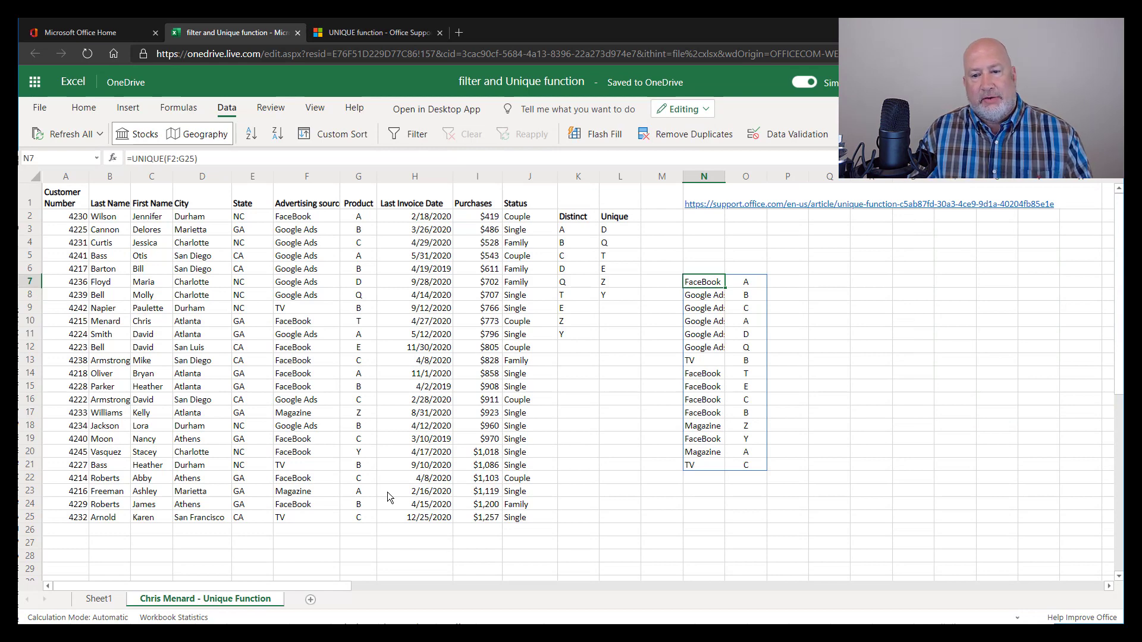
key(Down)
key(Down)
key(Down)
key(Down)
key(Down)
key(Down)
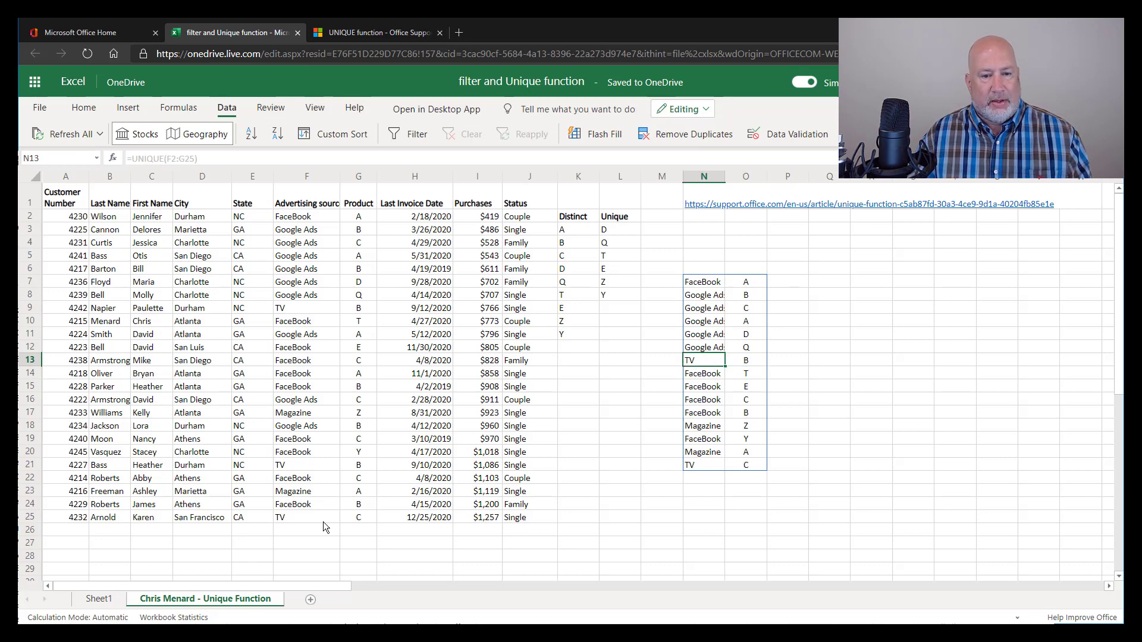
- Change the advertising source in F5 to TV and the product in G5 to D
click(311, 260)
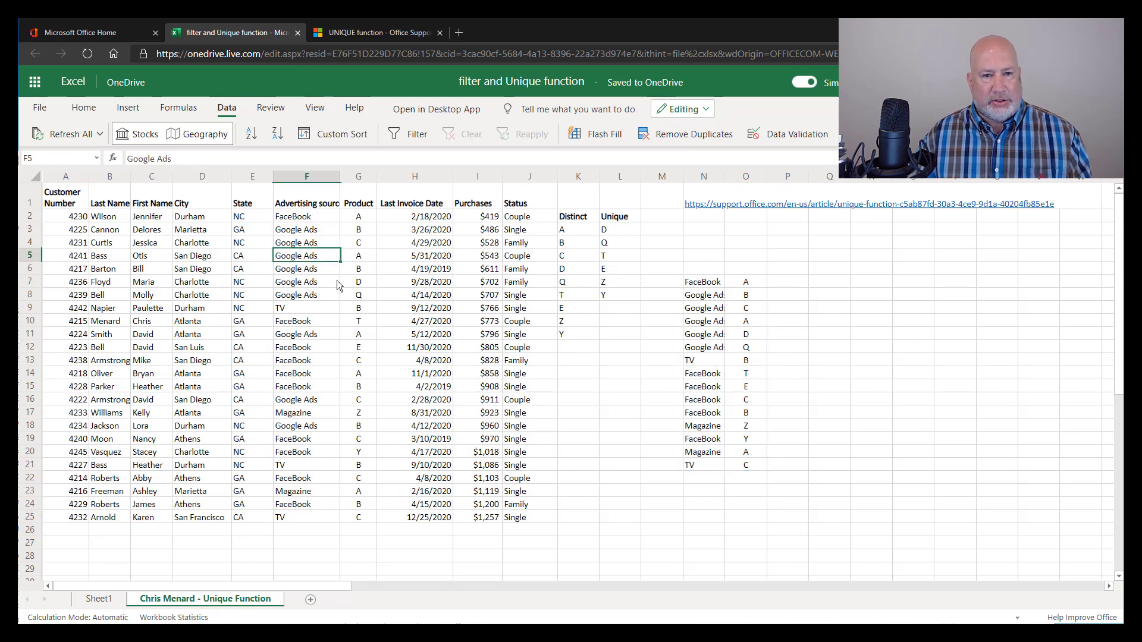
text(TV)
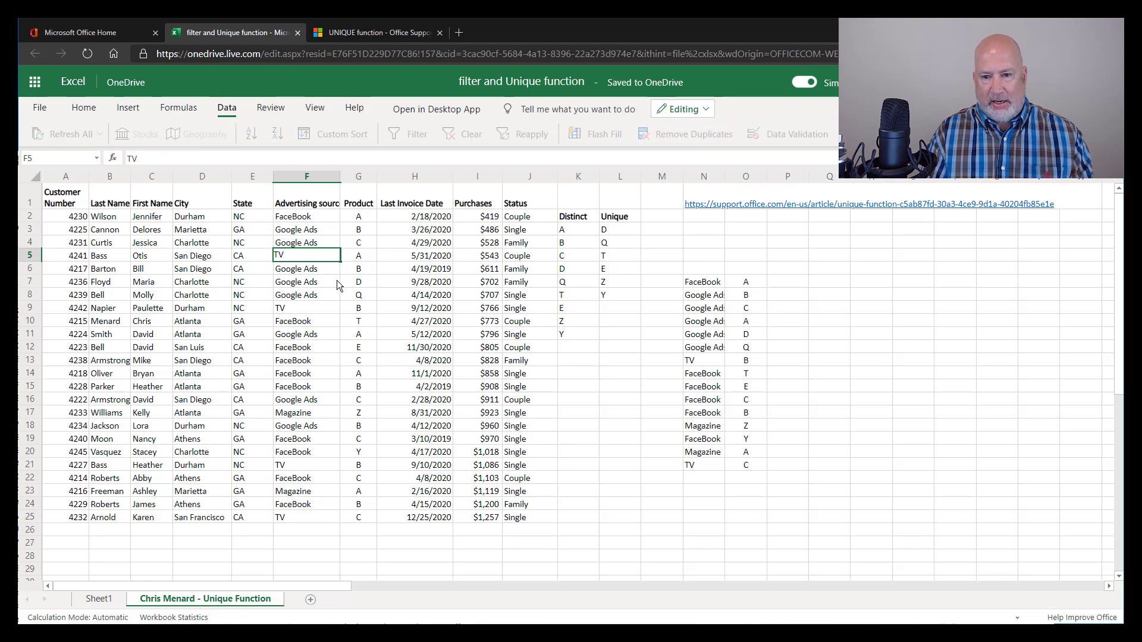
key(Tab)
text(D)
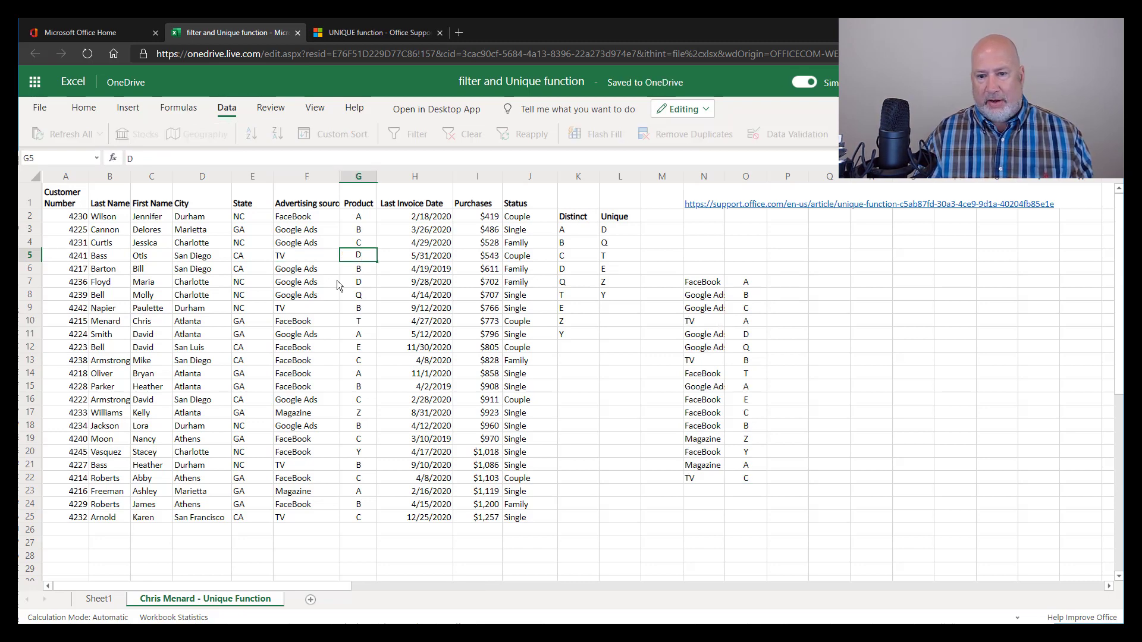
key(Return)
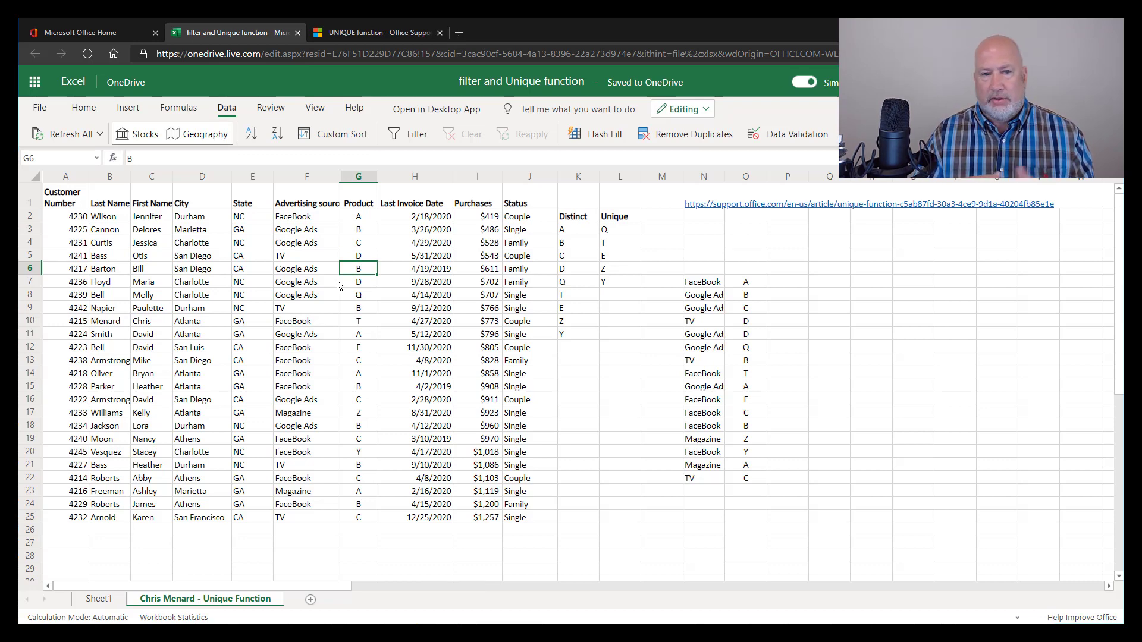
- Widen column N to fit its entries, and wrap N7's UNIQUE formula in SORT with sort index 1 and sort order 1
click(702, 283)
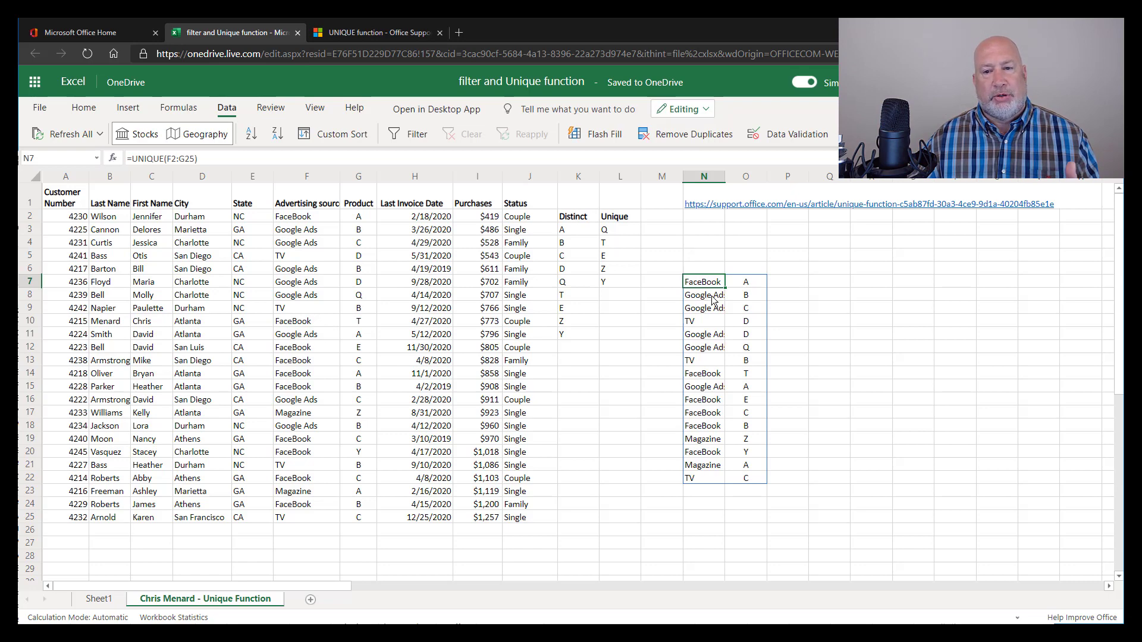
drag(726, 178, 769, 177)
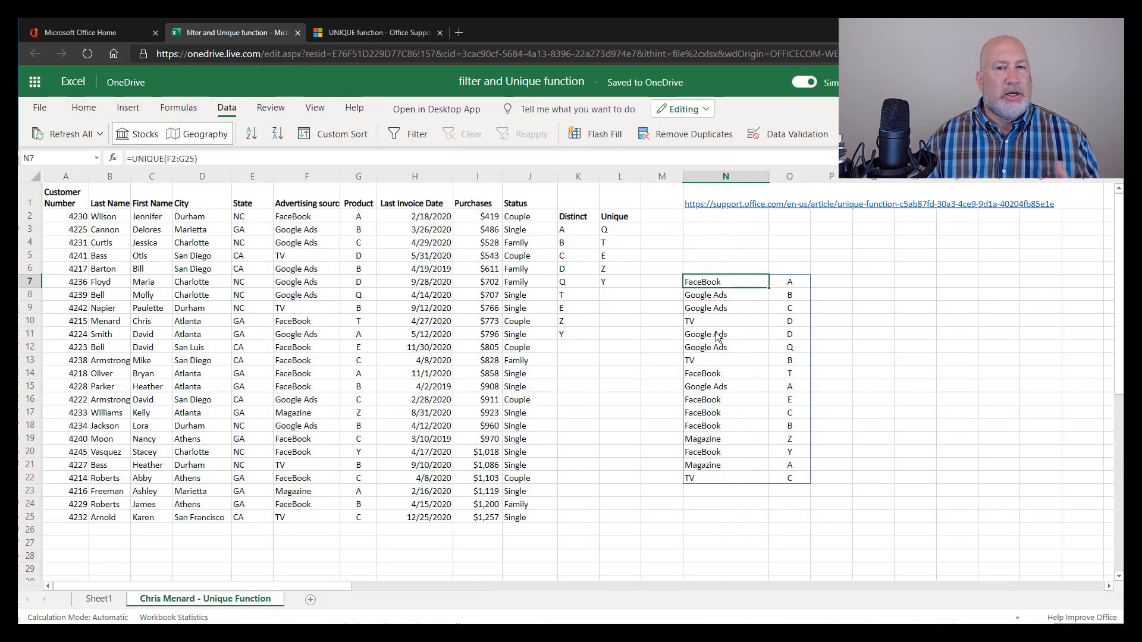
double_click(719, 284)
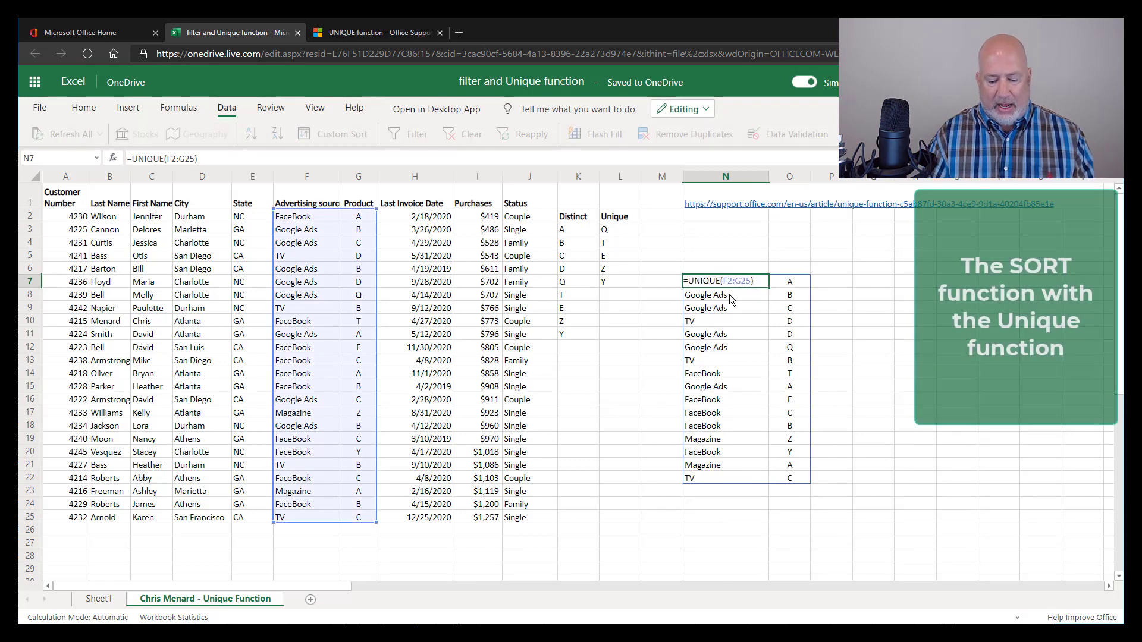
text(SORT)
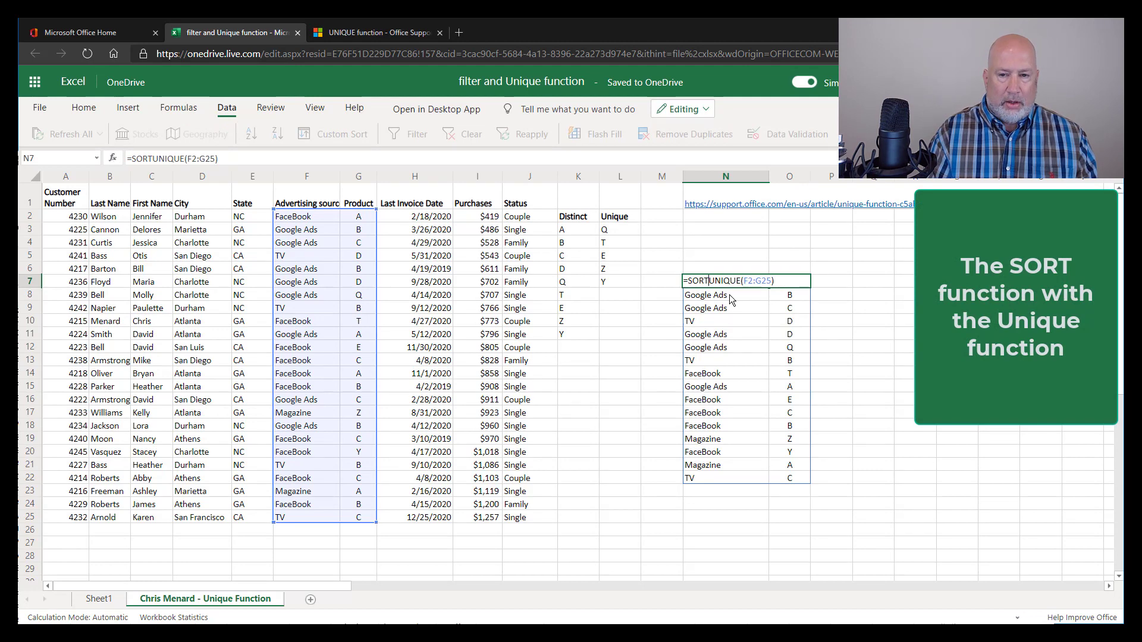
text(()
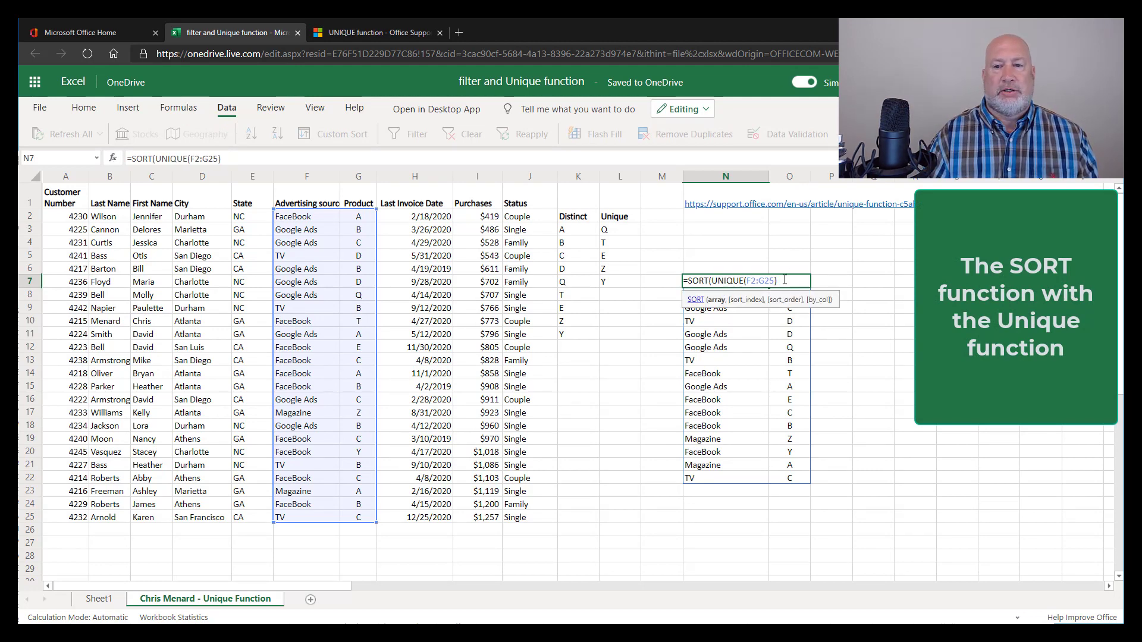
text(,)
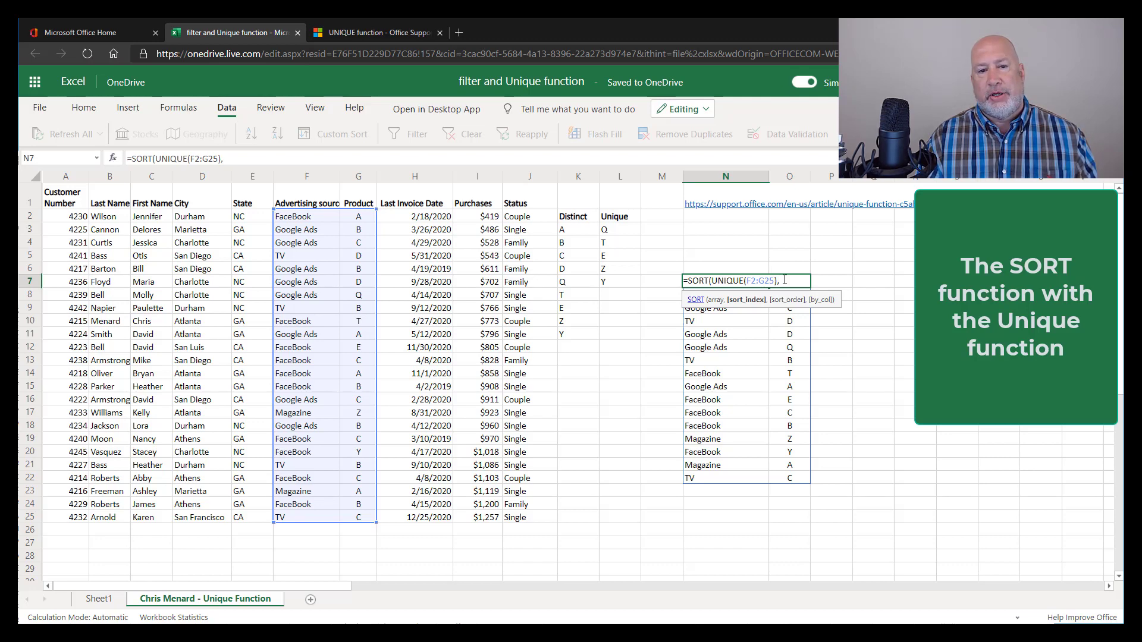
text(1)
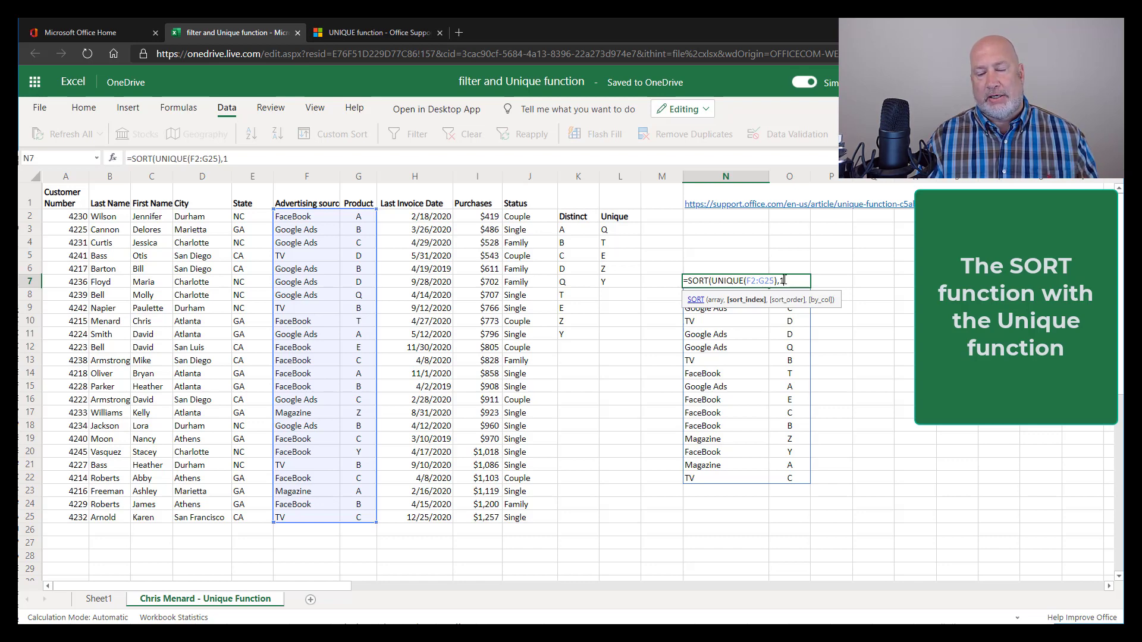
text(,)
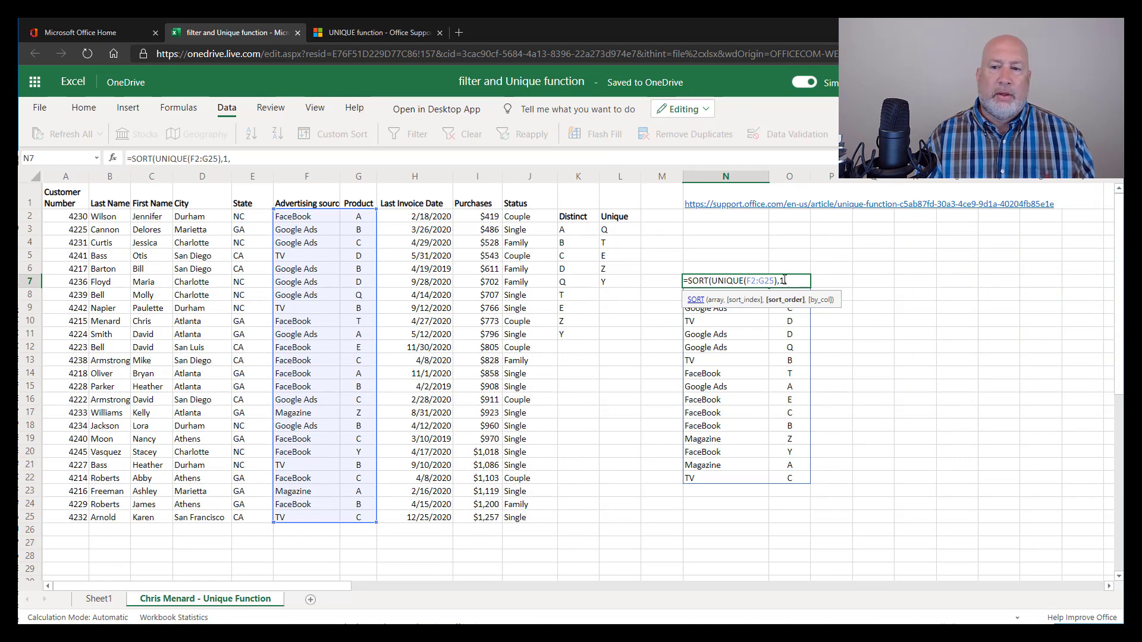
text(1)
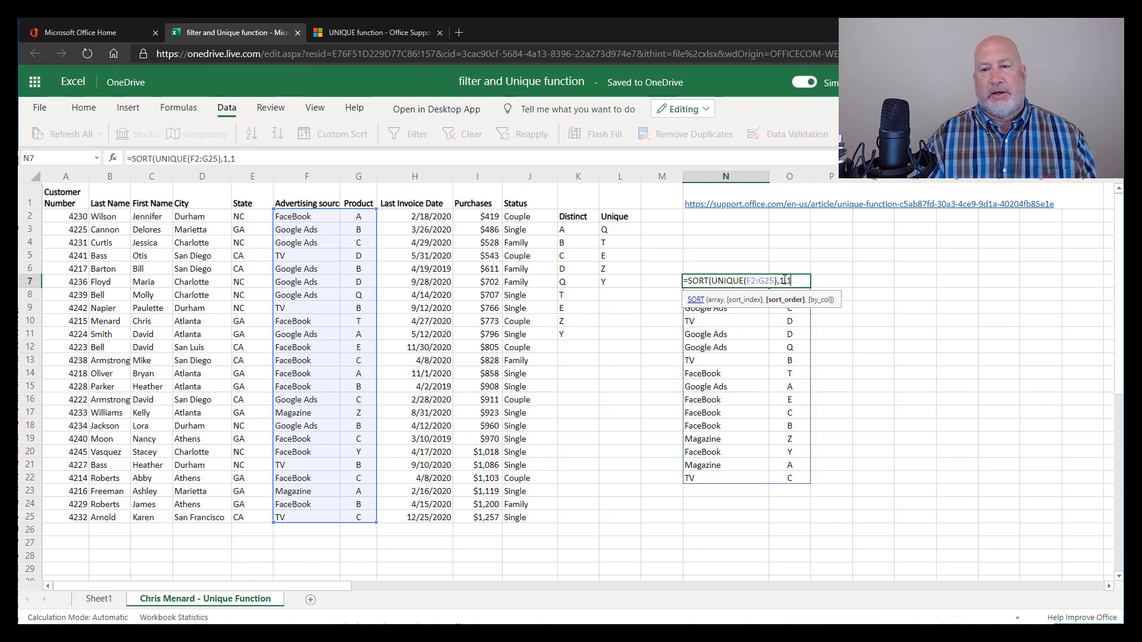
key(Return)
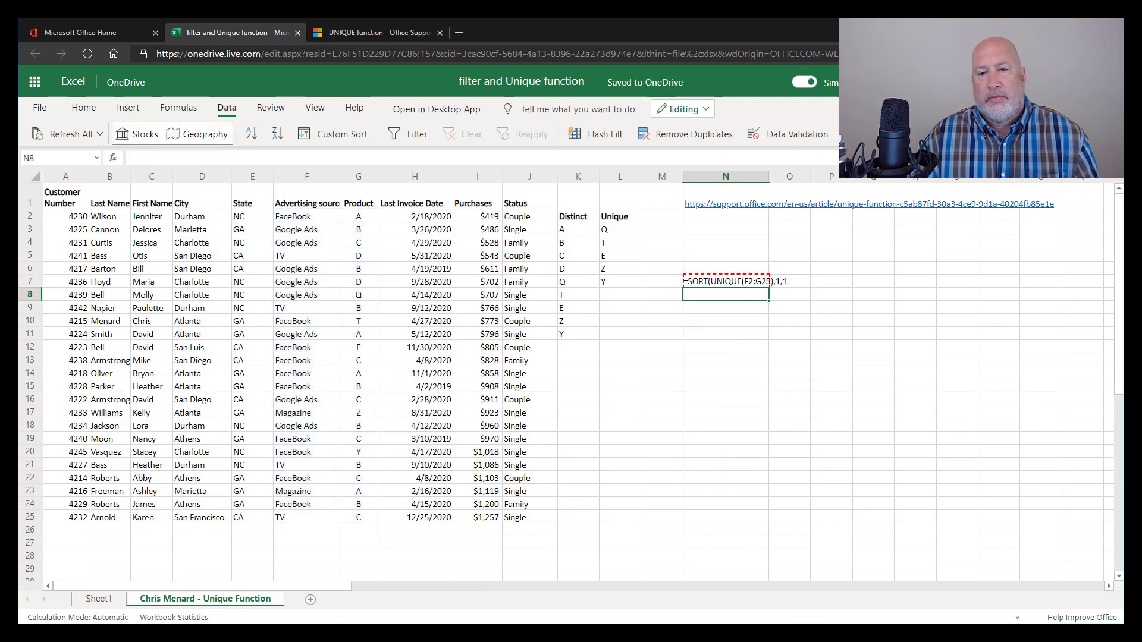
- Correct the closing parenthesis of the formula in N7 so it reads =SORT(UNIQUE(F2:G25),1,1)
key(Up)
key(F2)
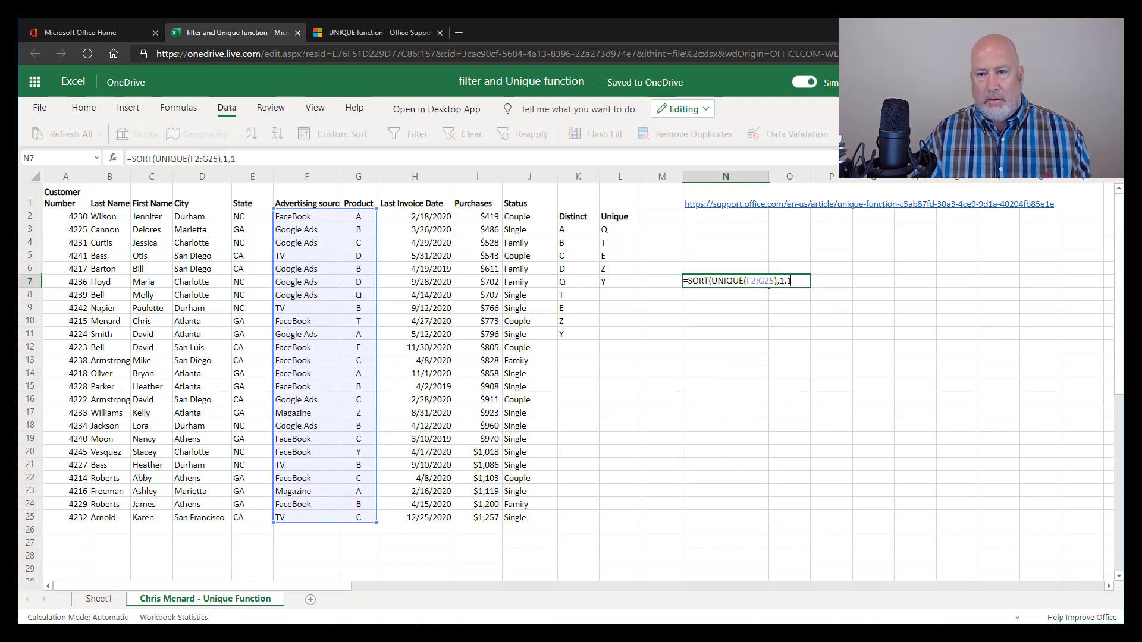
text())
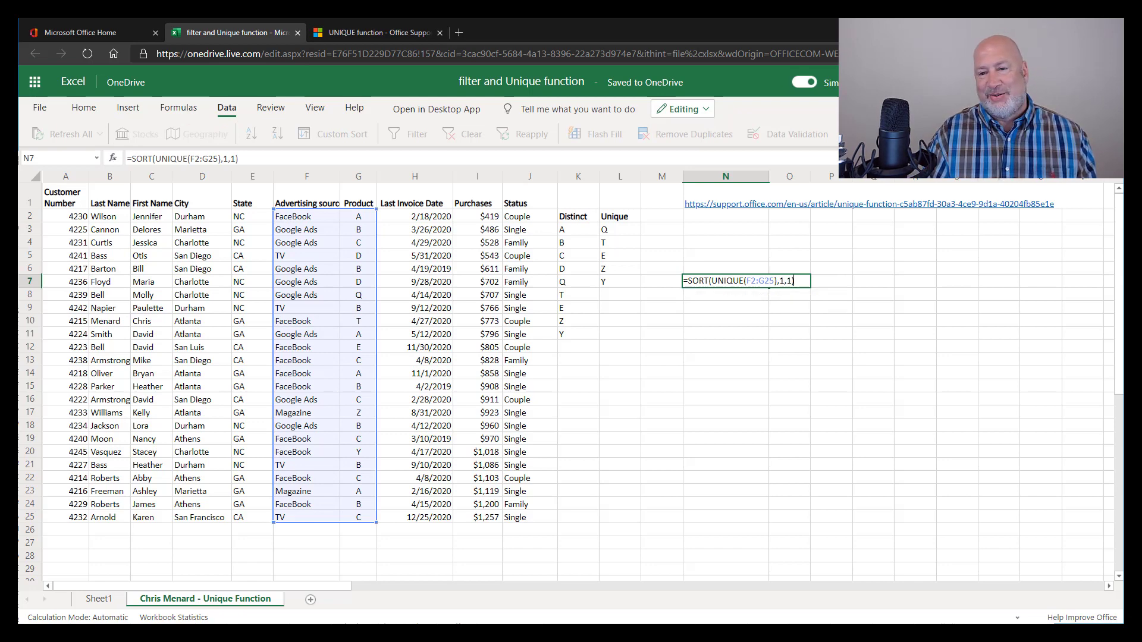
text())
key(Return)
key(Up)
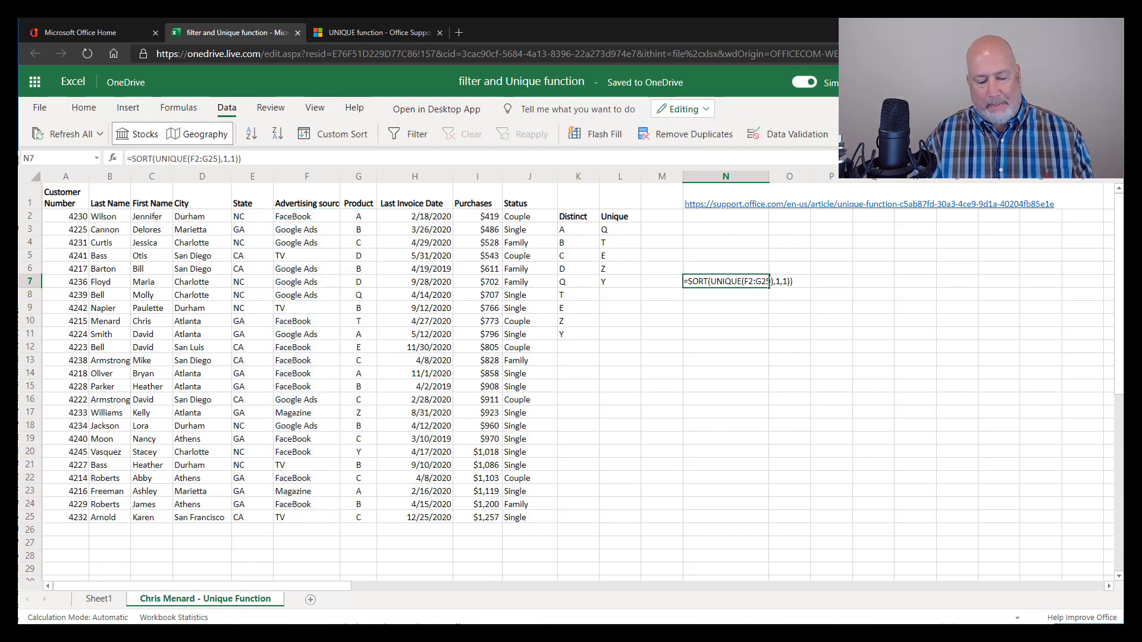
key(F2)
key(BackSpace)
key(Return)
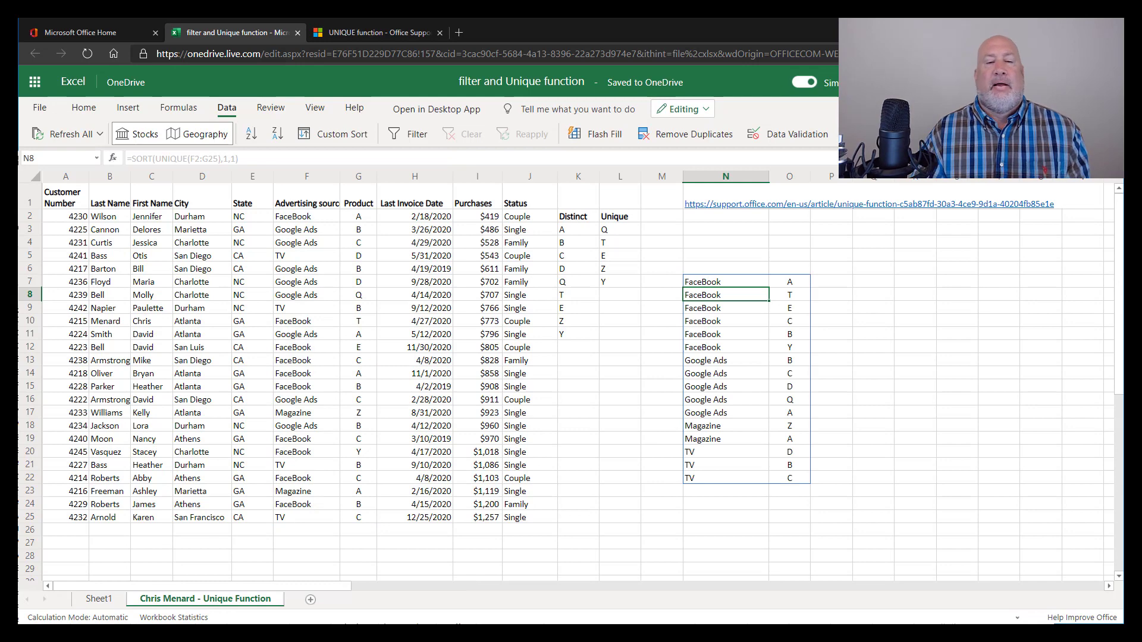
key(Up)
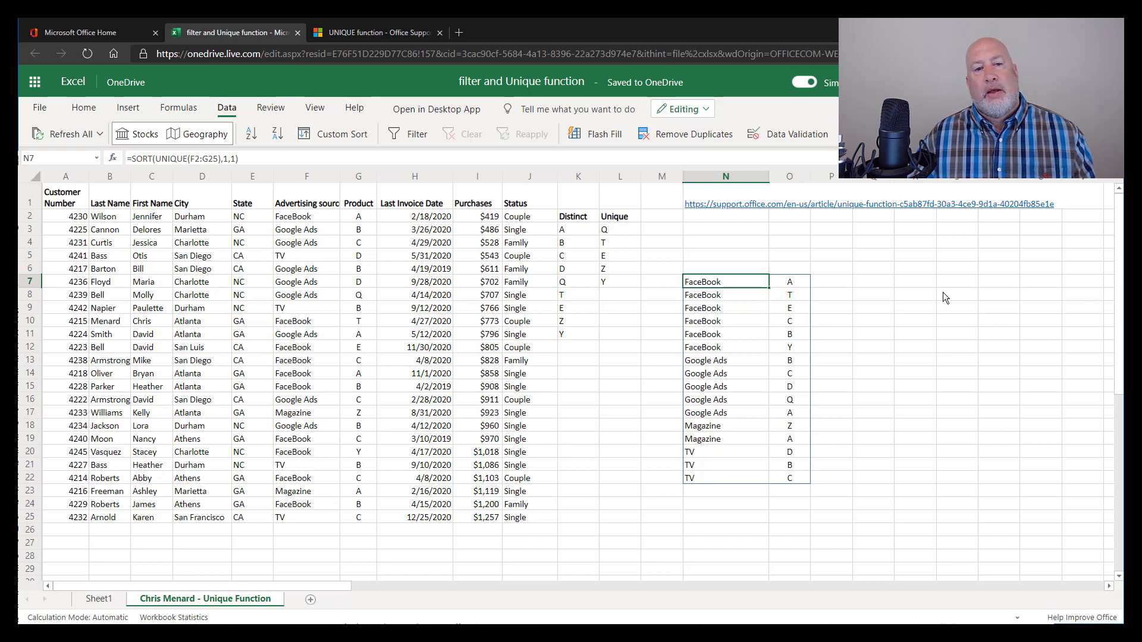
- Copy the Product values G2:G25 and paste them transposed into row 28, starting at H28
click(359, 220)
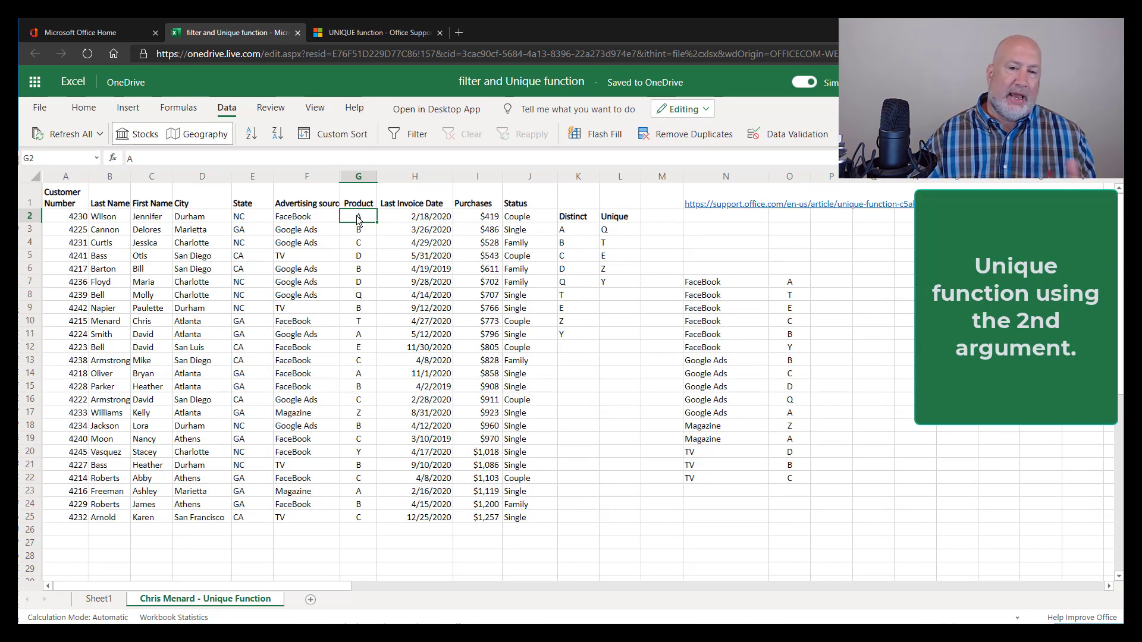
drag(358, 220, 359, 518)
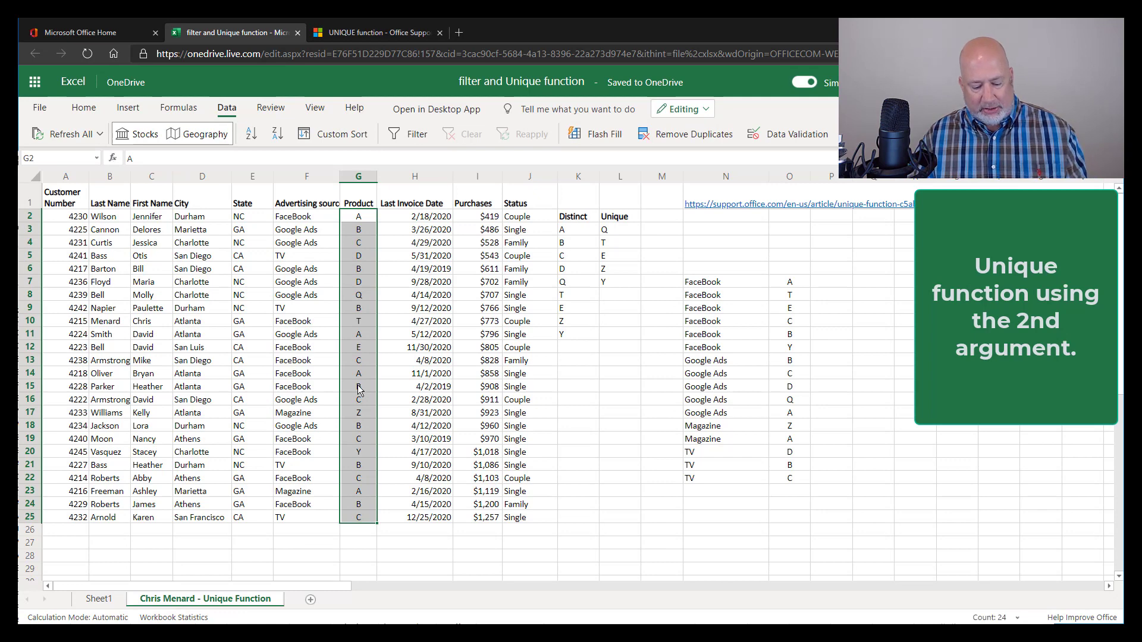
key(ctrl+c)
scroll(420, 544, down, 4)
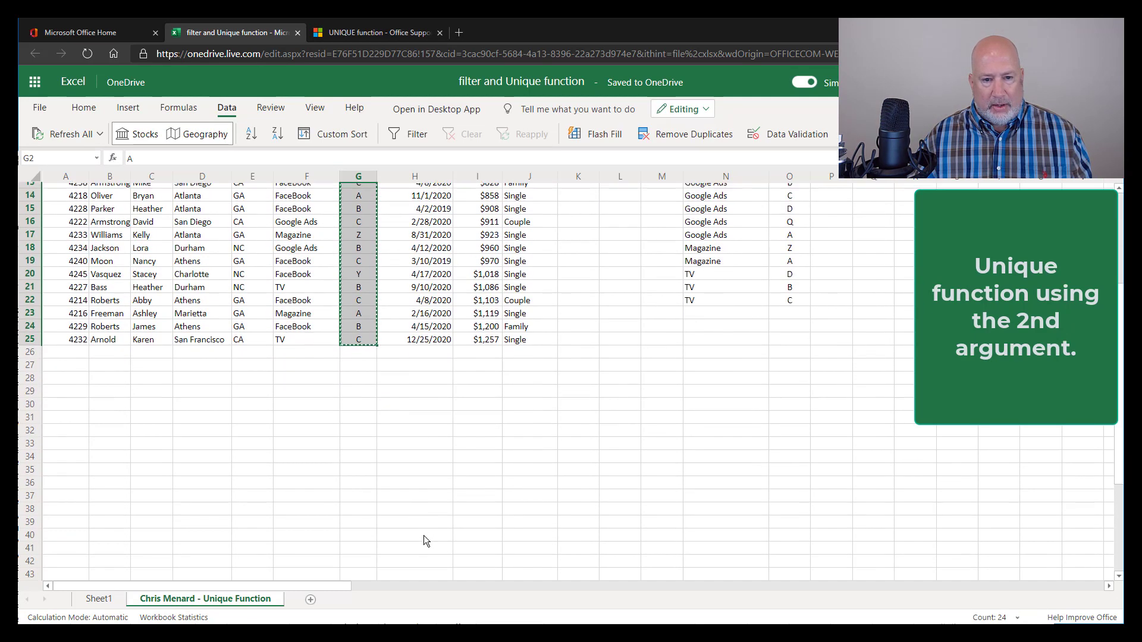
click(410, 374)
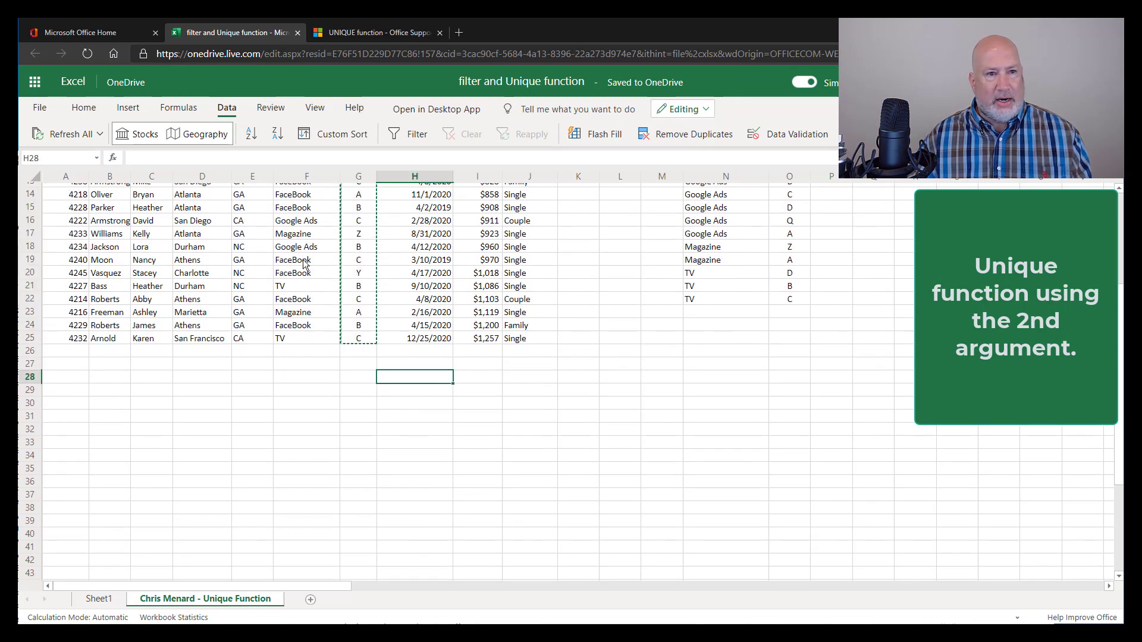
click(84, 108)
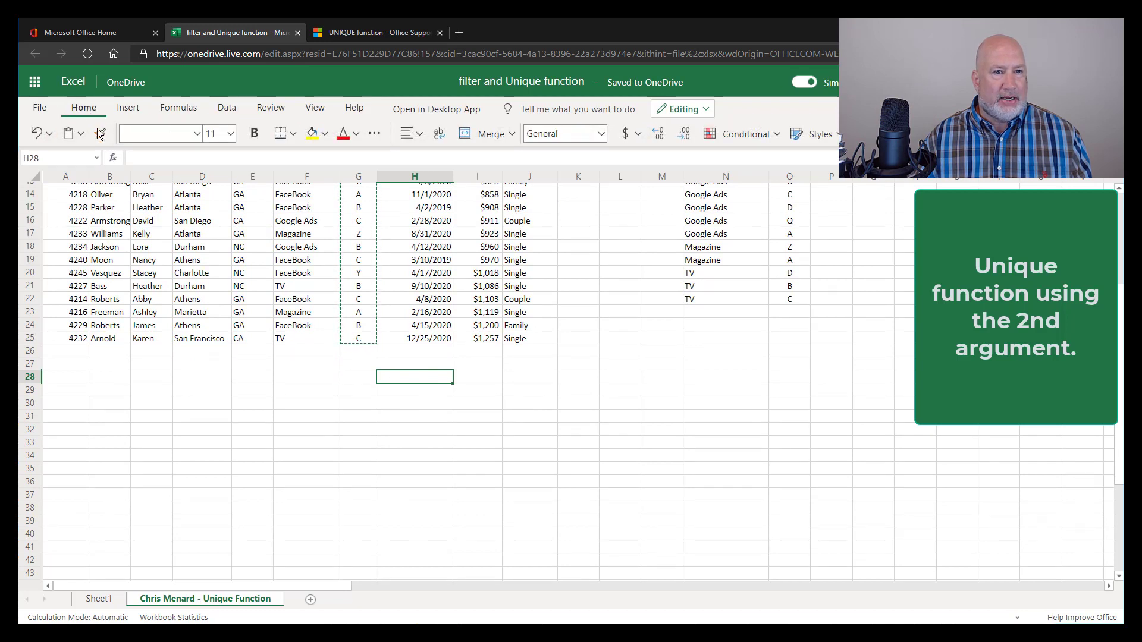
click(81, 134)
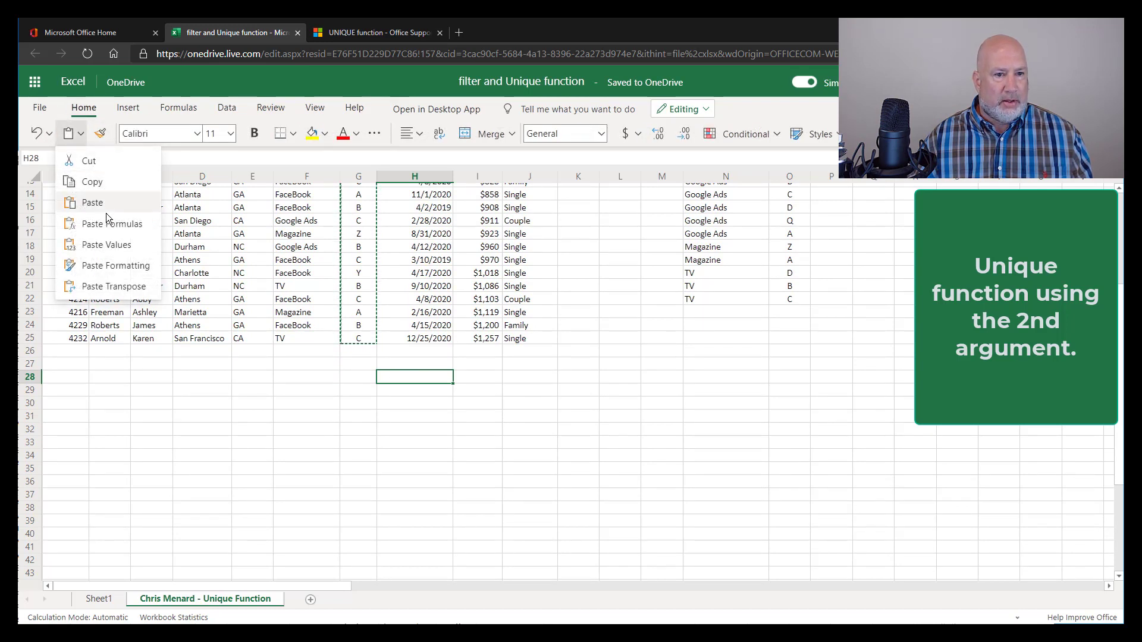
click(119, 287)
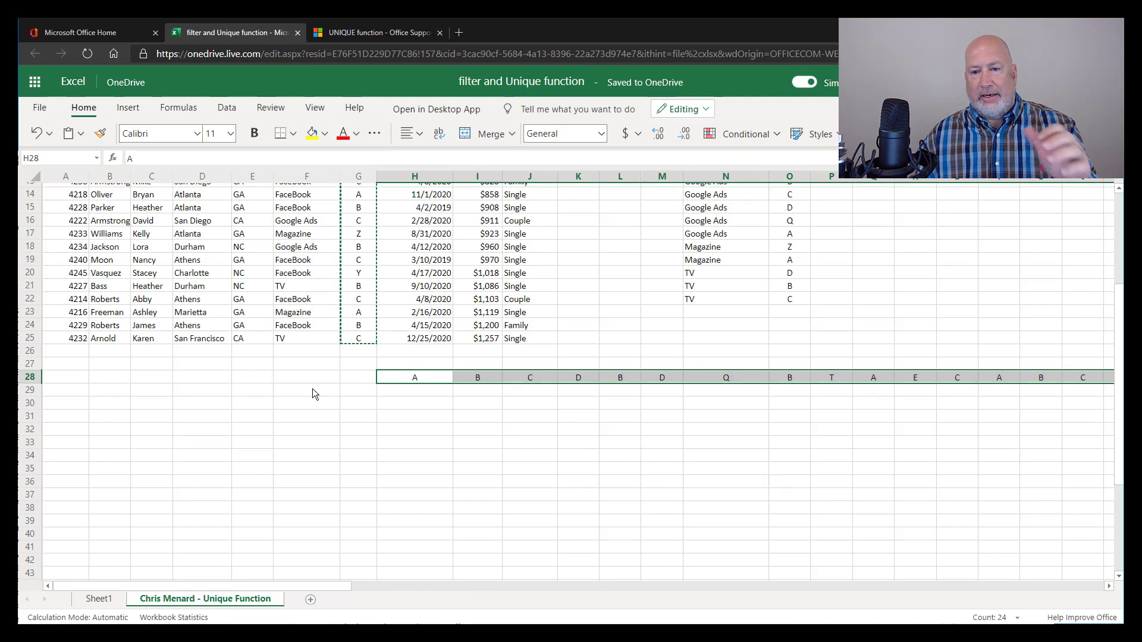
key(Escape)
- Enter =UNIQUE(H28:AE28) in H30 to list values from the transposed Product row
click(415, 417)
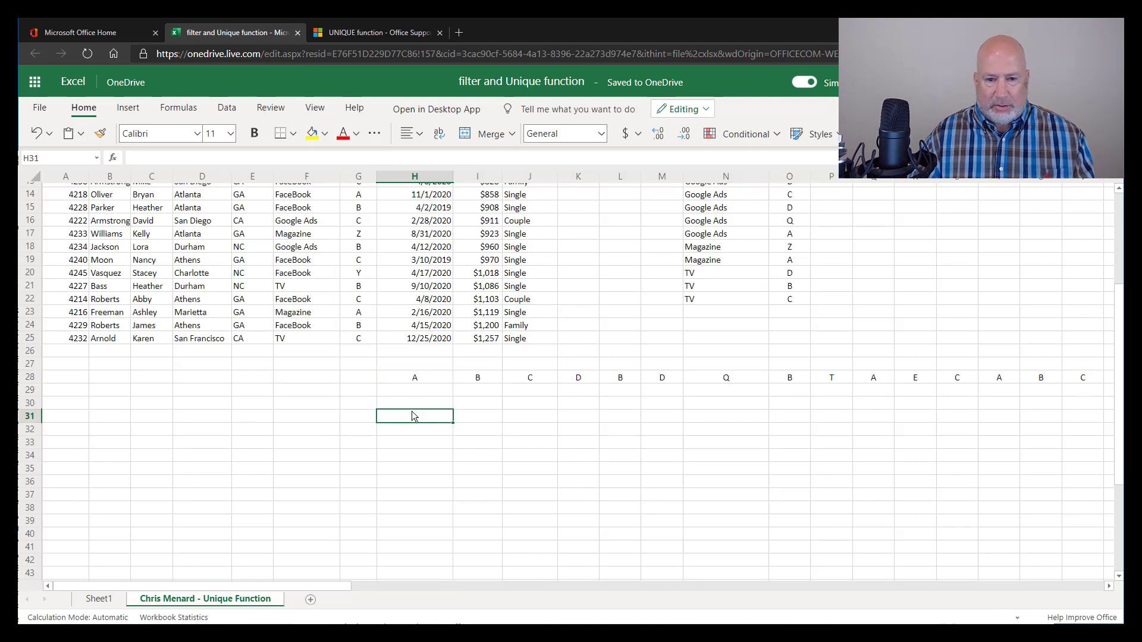
key(Up)
text(=uniq)
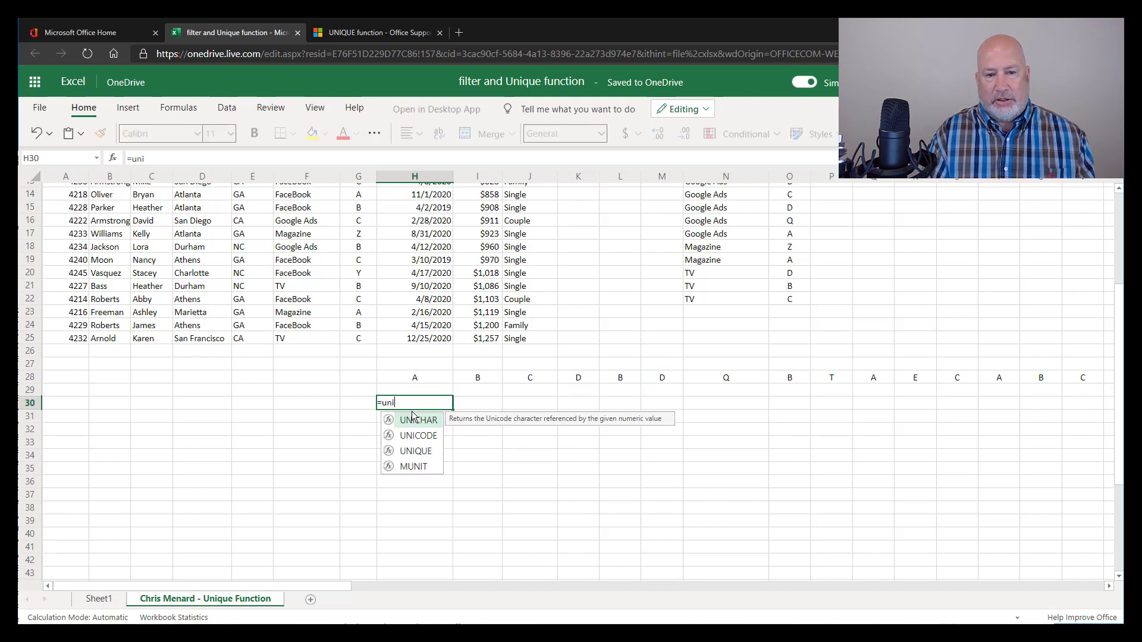
key(Tab)
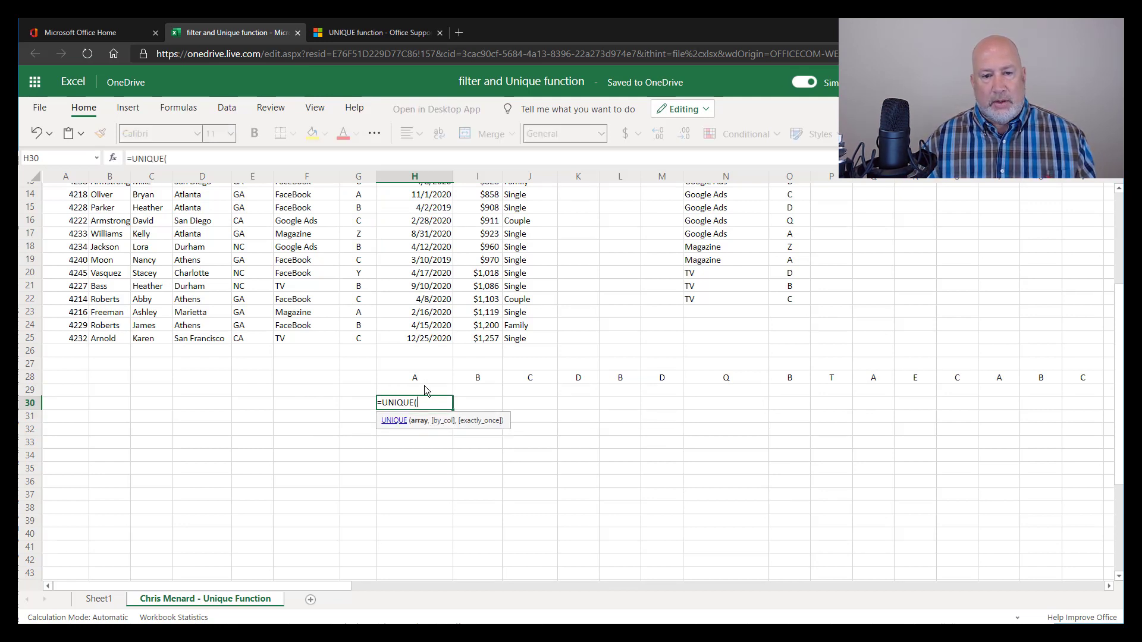
drag(429, 384, 845, 384)
drag(495, 590, 350, 591)
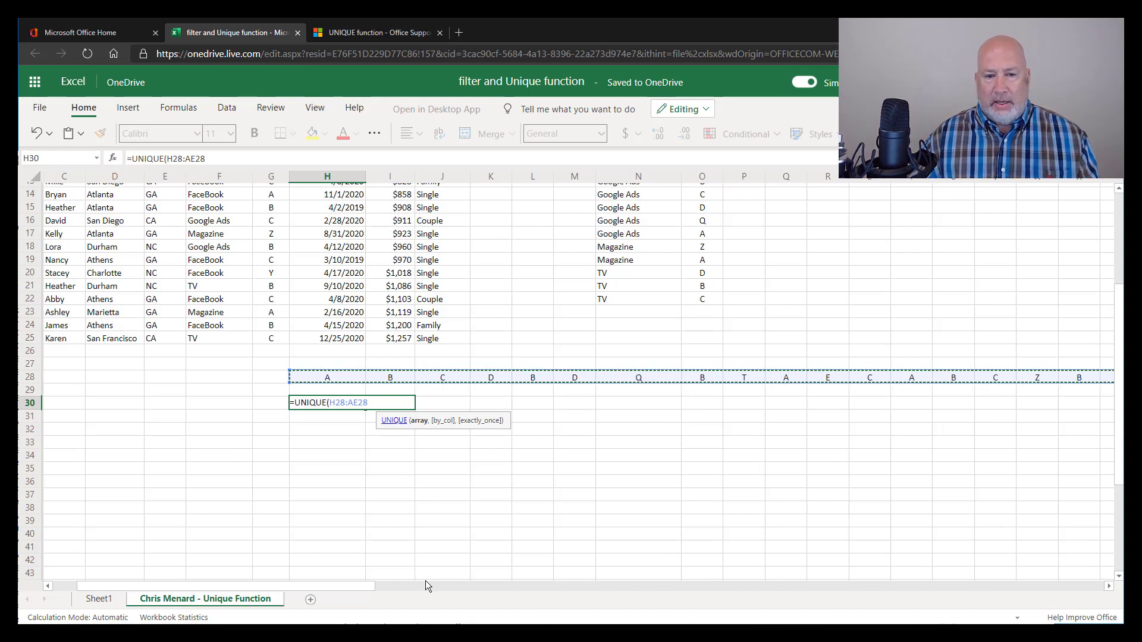
click(381, 403)
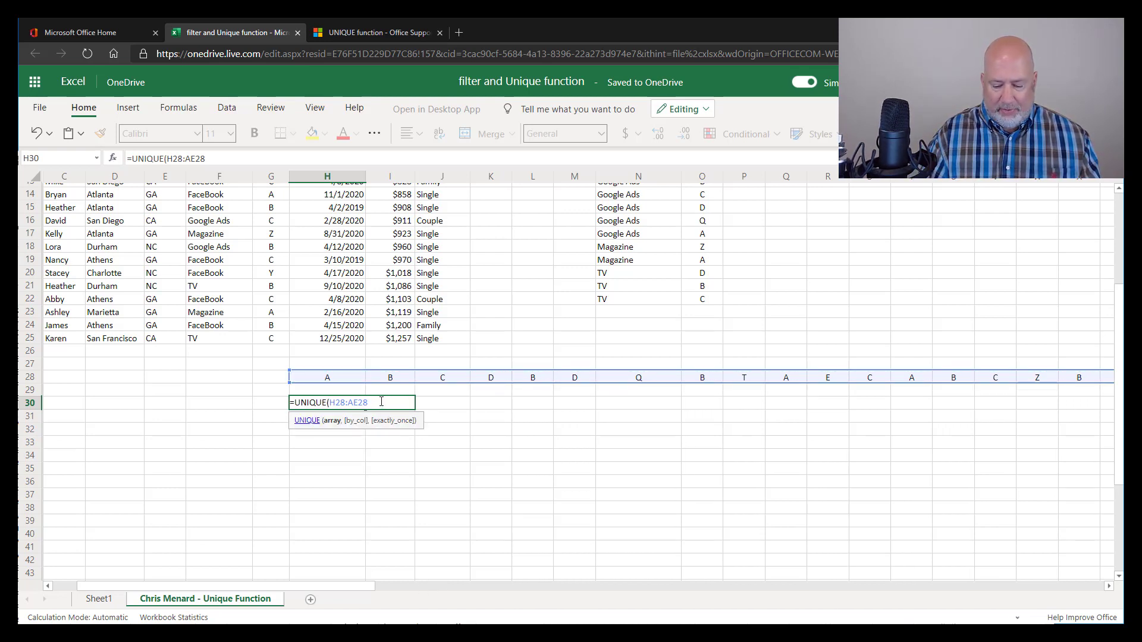
text())
key(ctrl+Return)
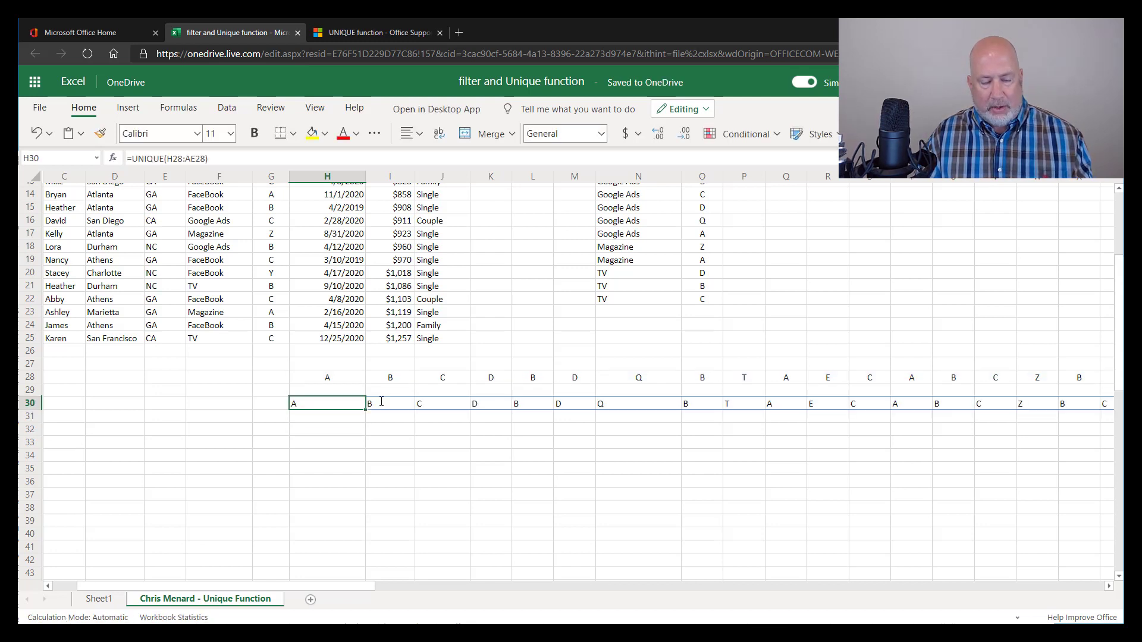
- Add TRUE as the by_col argument in H30 so the formula reads =UNIQUE(H28:AE28,TRUE)
key(F2)
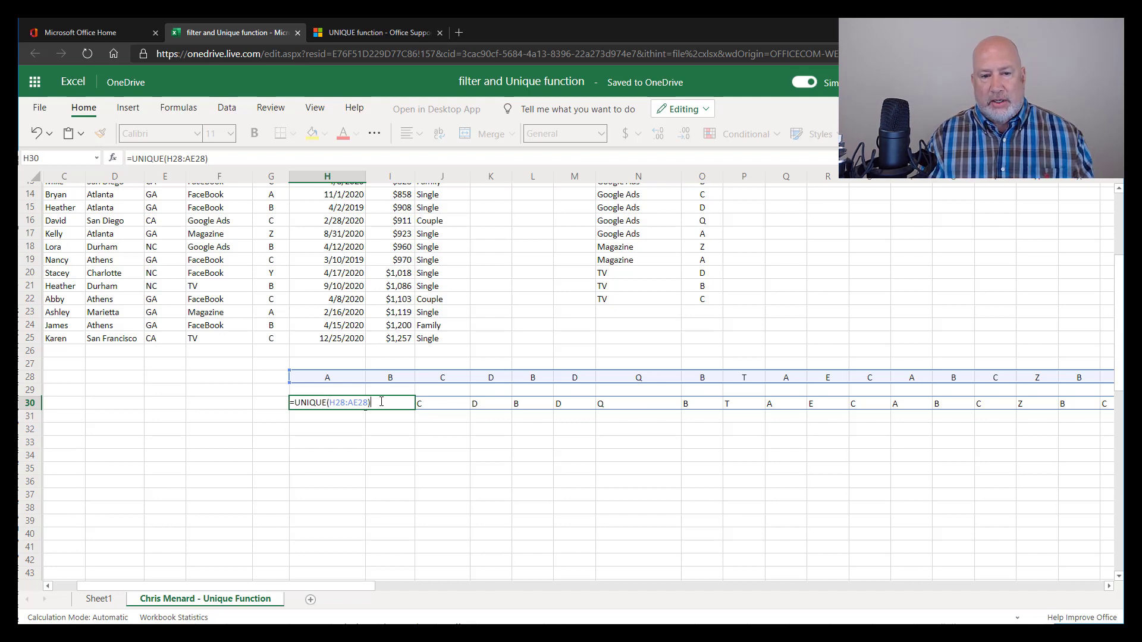
key(BackSpace)
text(,)
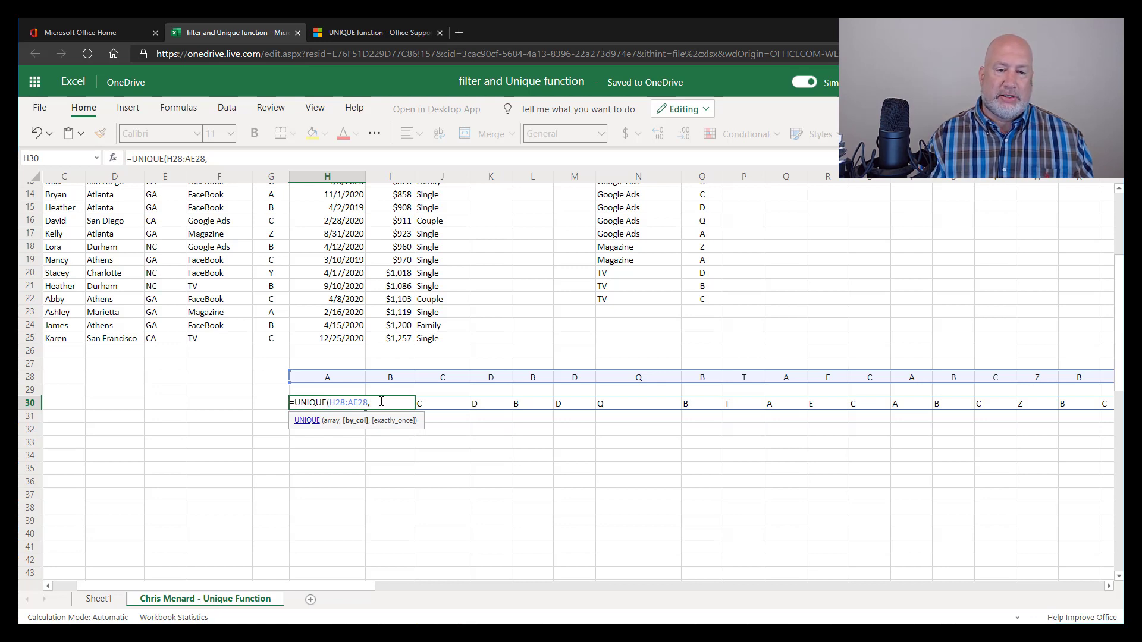
text(TUE)
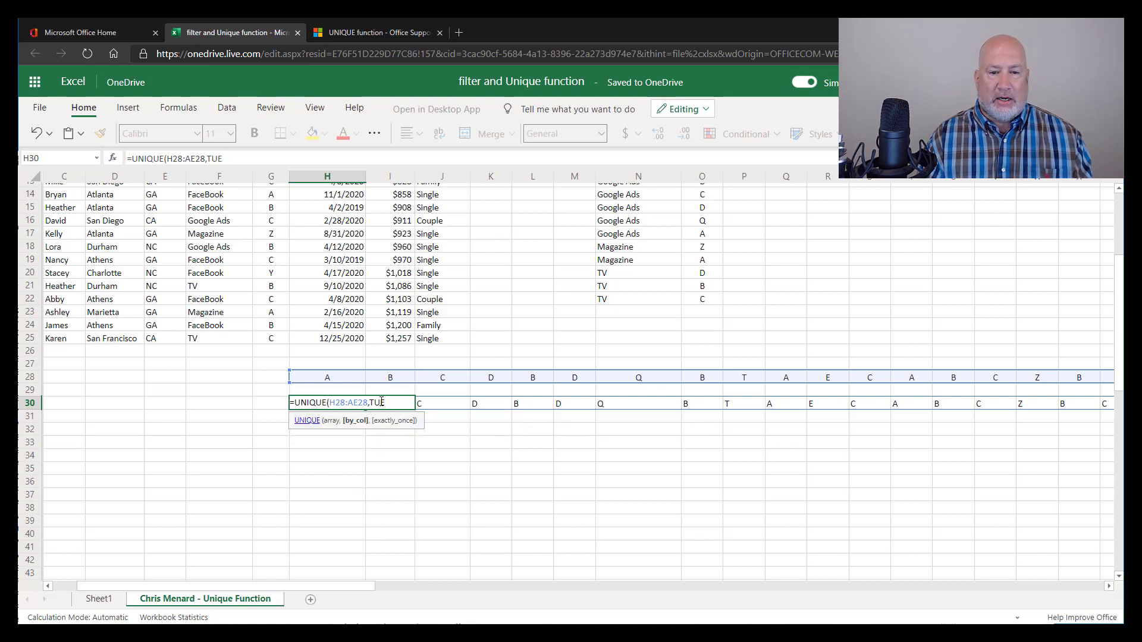
key(BackSpace)
key(BackSpace)
text(RUE)
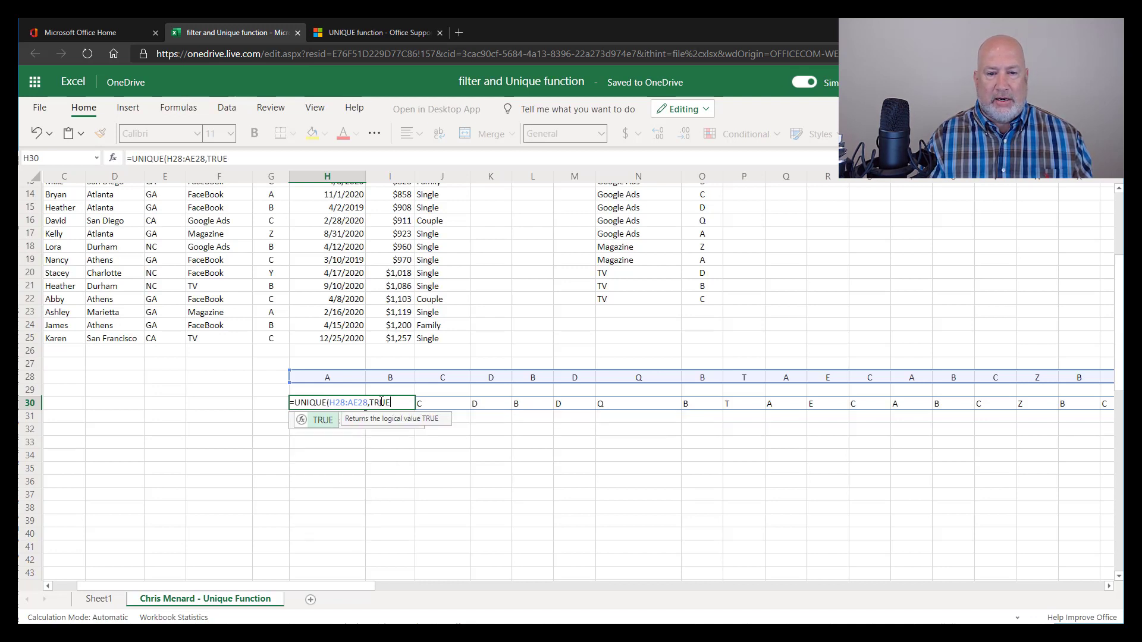
text())
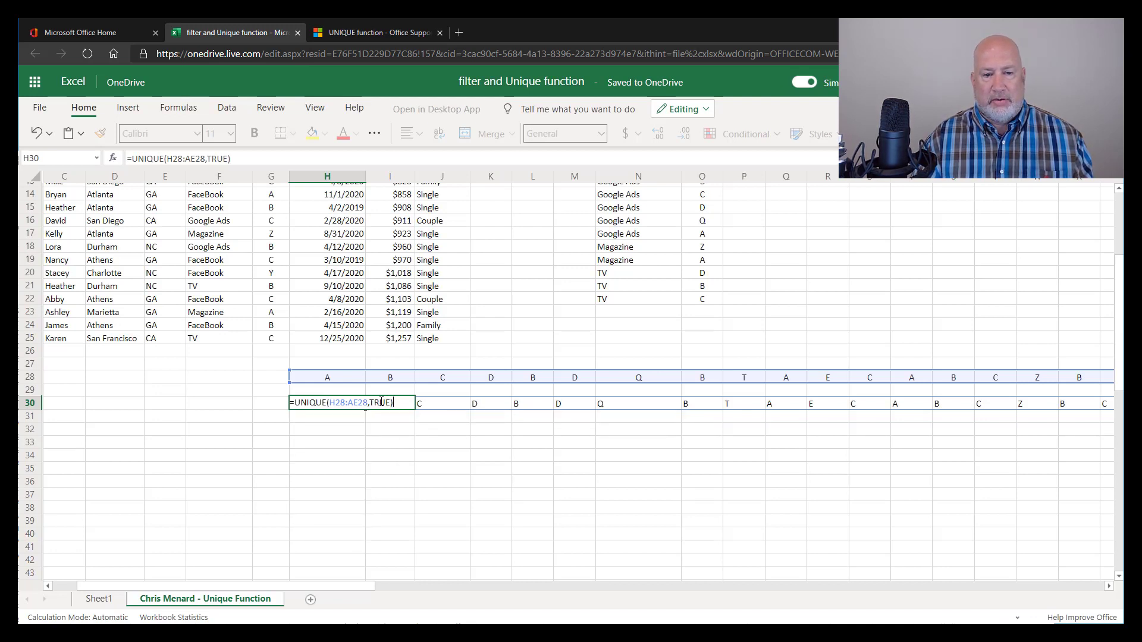
key(Return)
key(Up)
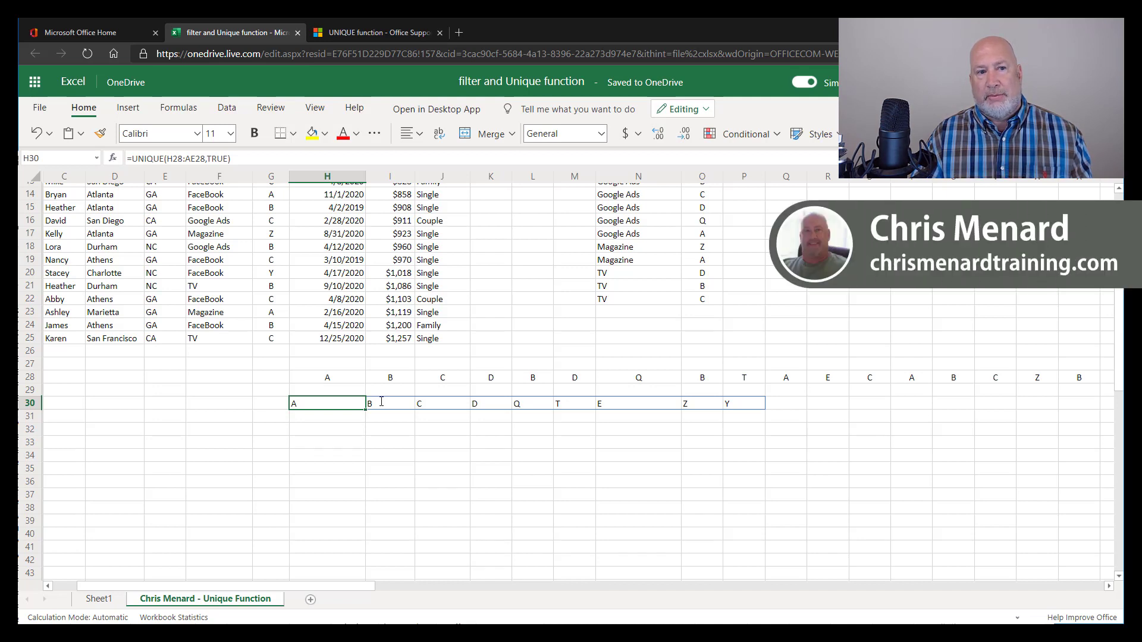
- Add TRUE as the exactly_once argument in H30 so the formula reads =UNIQUE(H28:AE28,TRUE,TRUE)
key(F2)
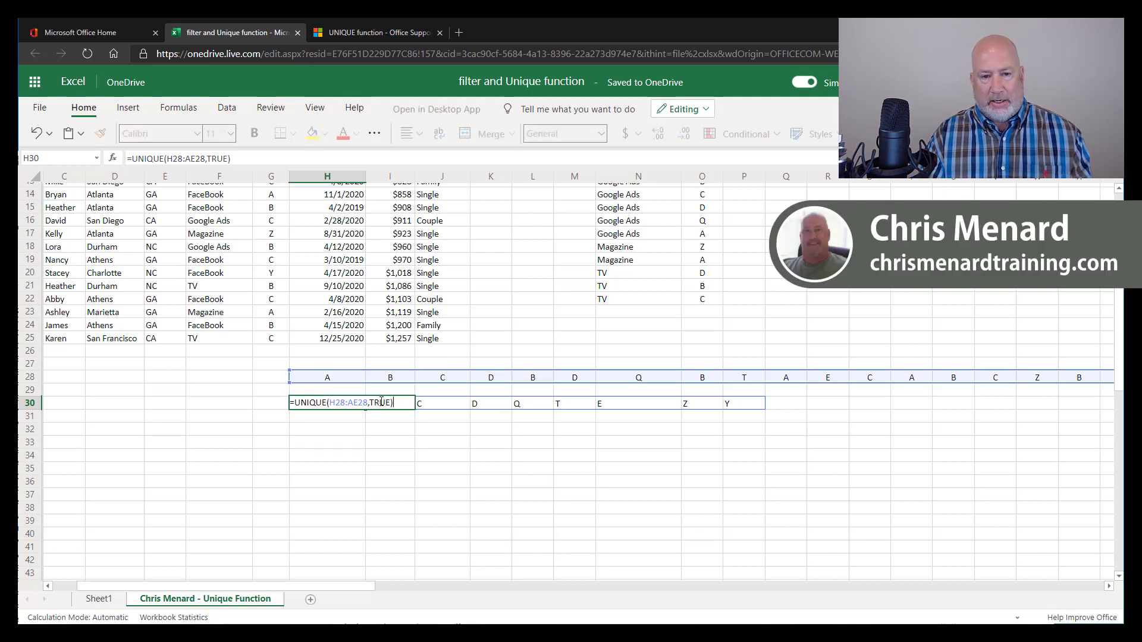
key(BackSpace)
text(,T)
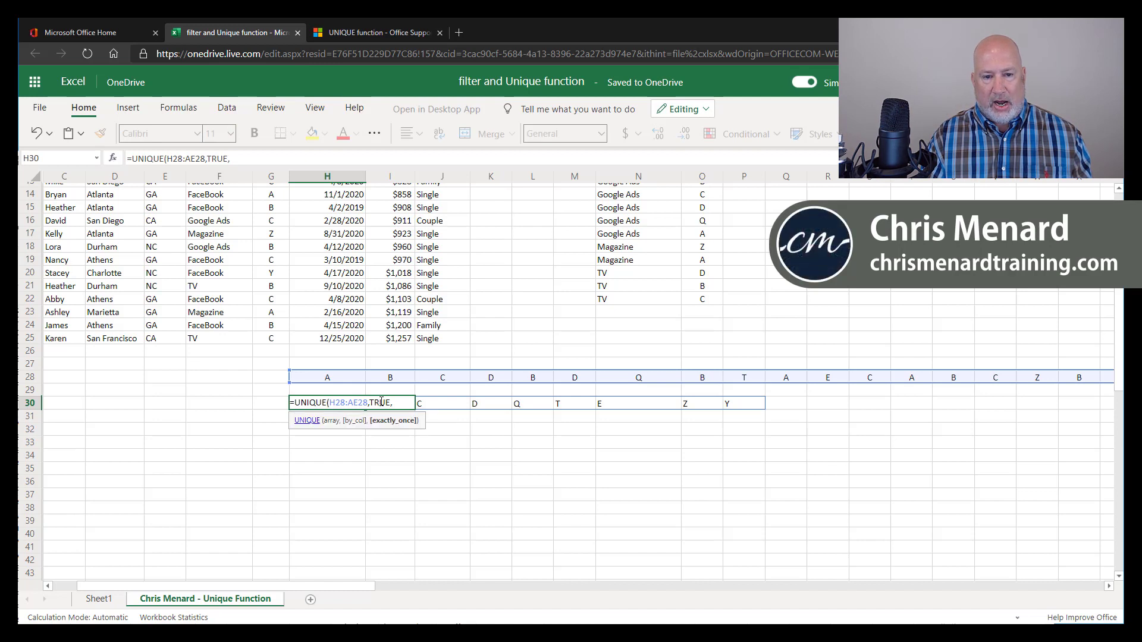
text(RUE))
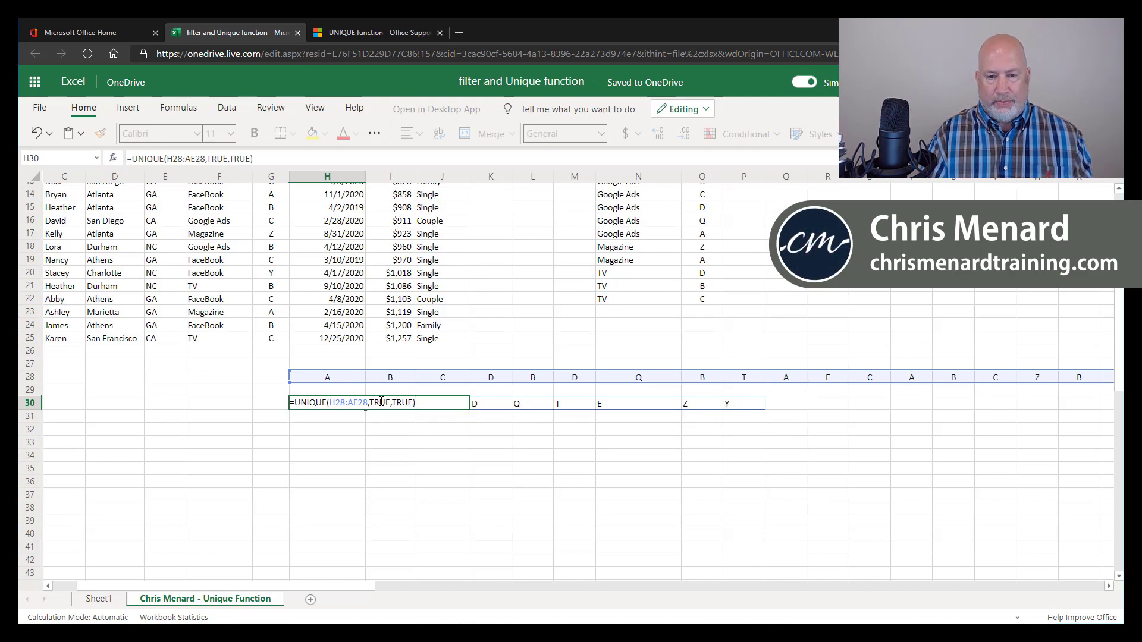
key(ctrl+Return)
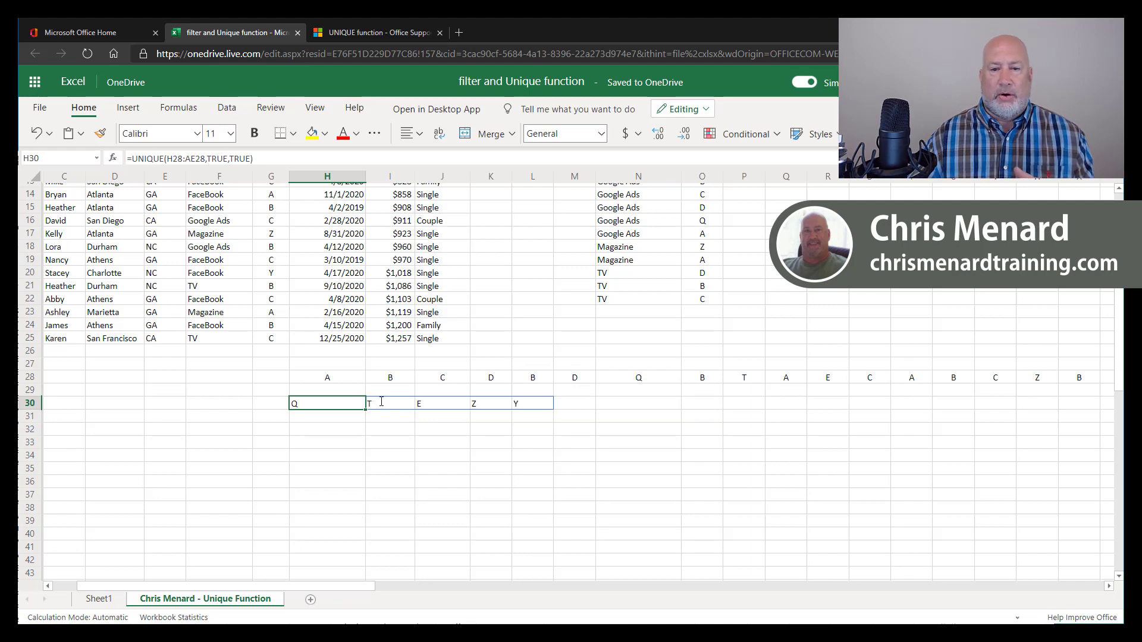
- Compare the row 30 results with the Unique list in column L, and review the UNIQUE function article on Office Support
scroll(538, 322, up, 5)
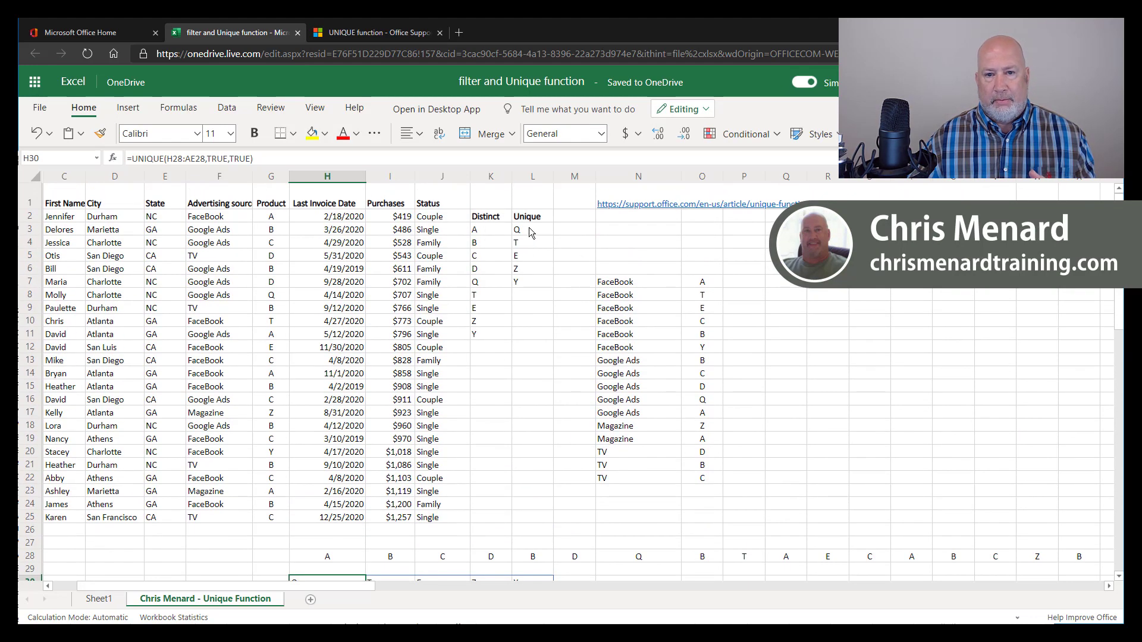
scroll(538, 241, down, 5)
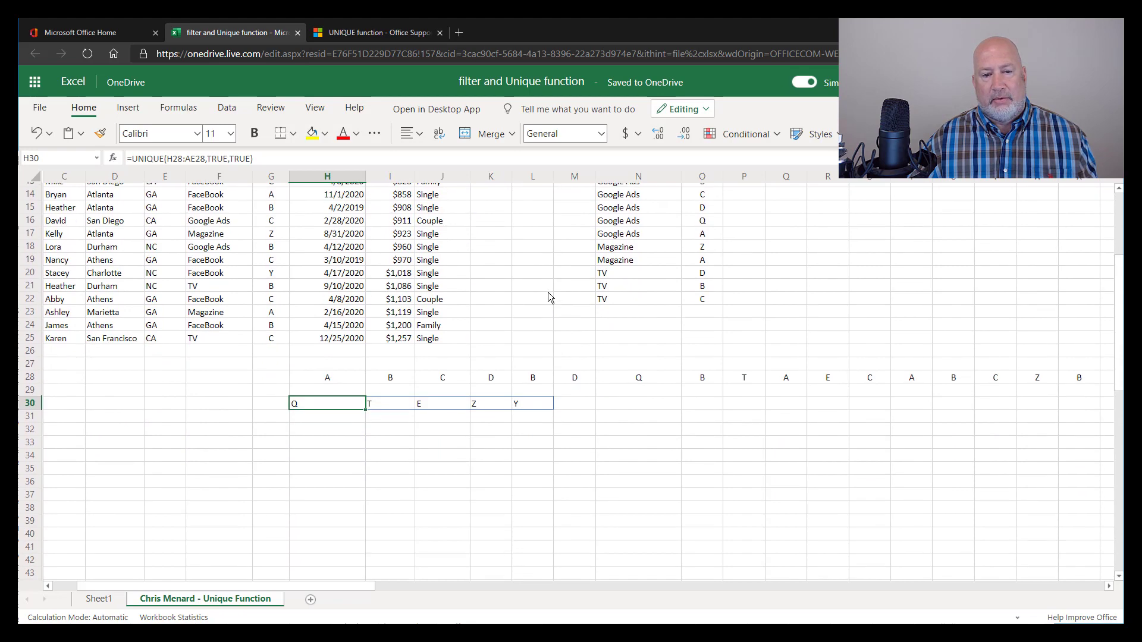
scroll(548, 291, up, 5)
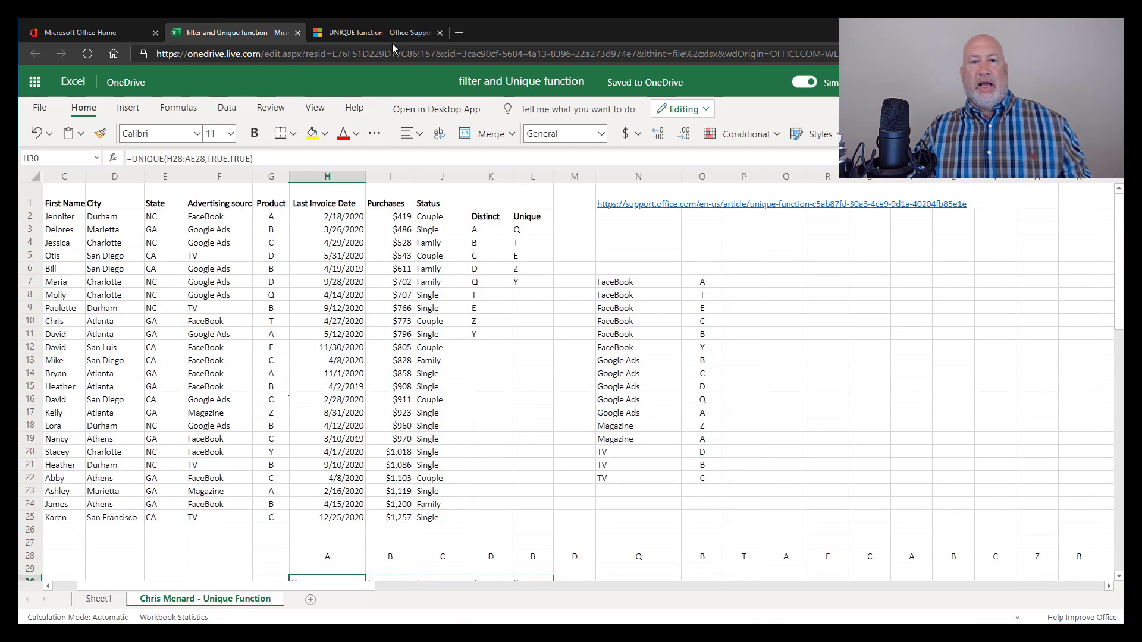
click(402, 32)
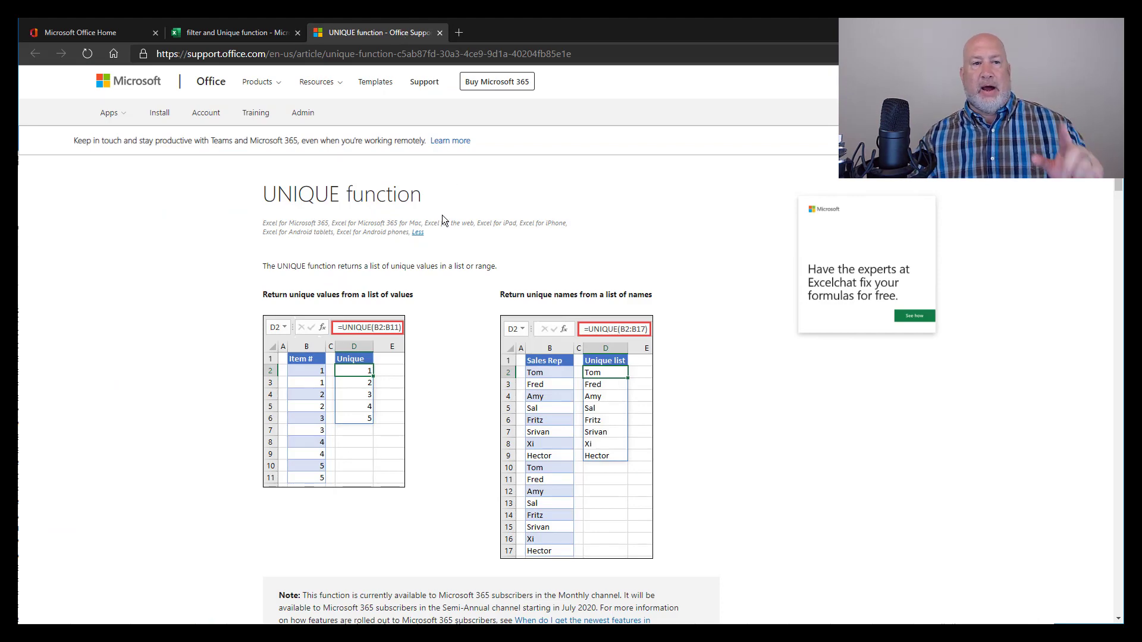
scroll(441, 215, down, 5)
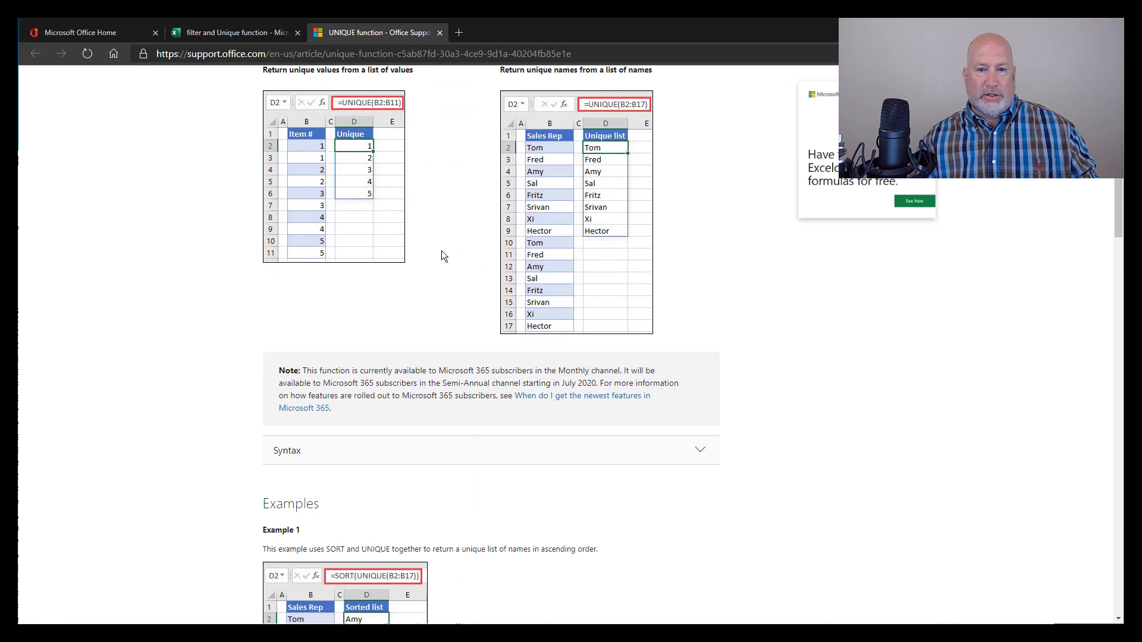
scroll(498, 330, up, 5)
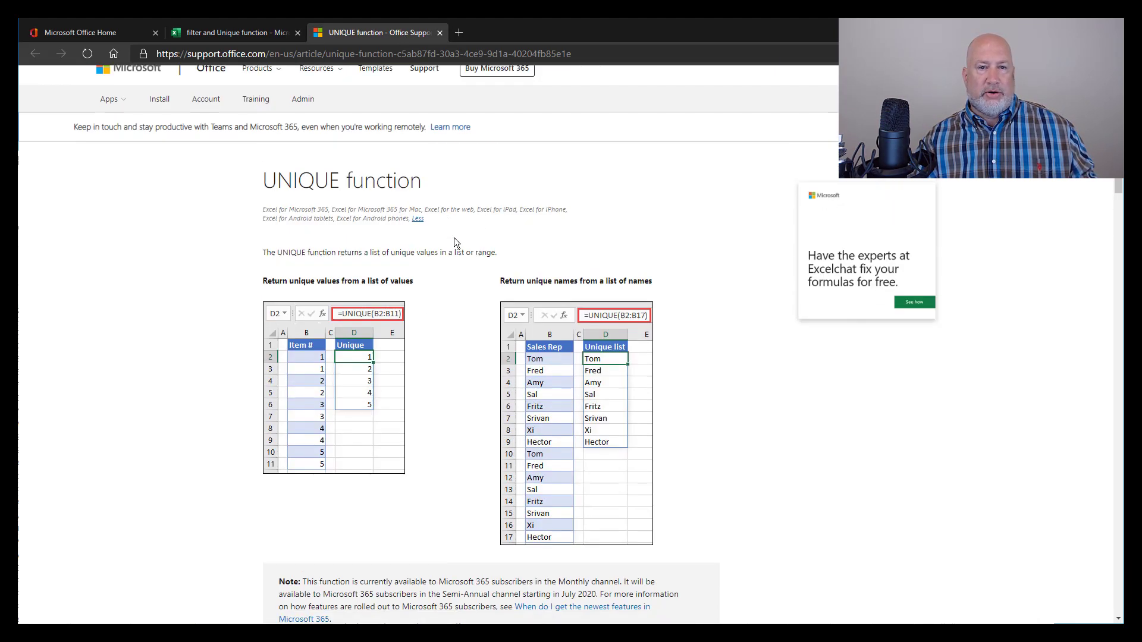
click(251, 34)
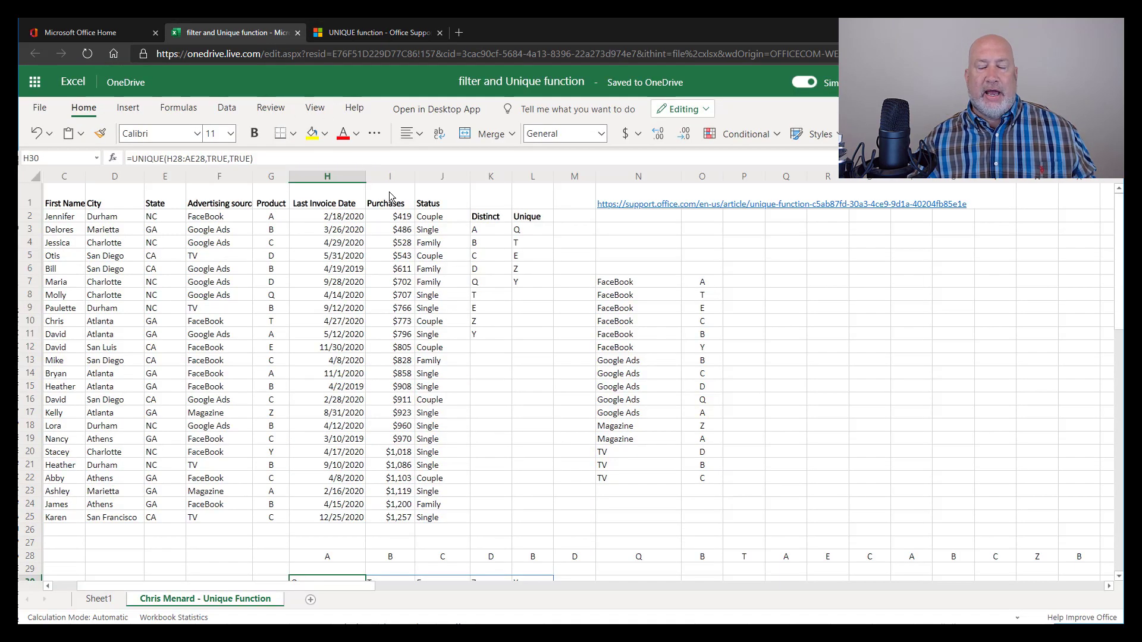